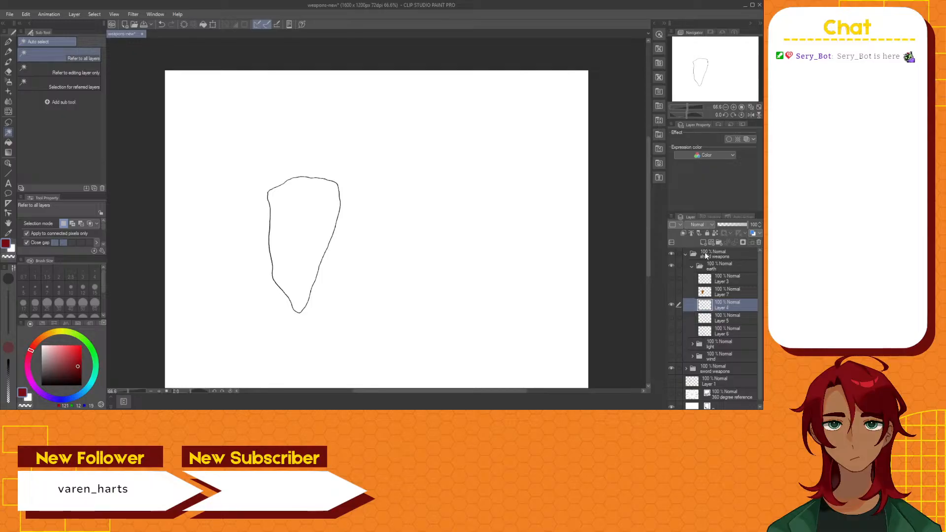
Step: Add a new raster layer directly above Layer 4 in the earth folder
left_click(702, 242)
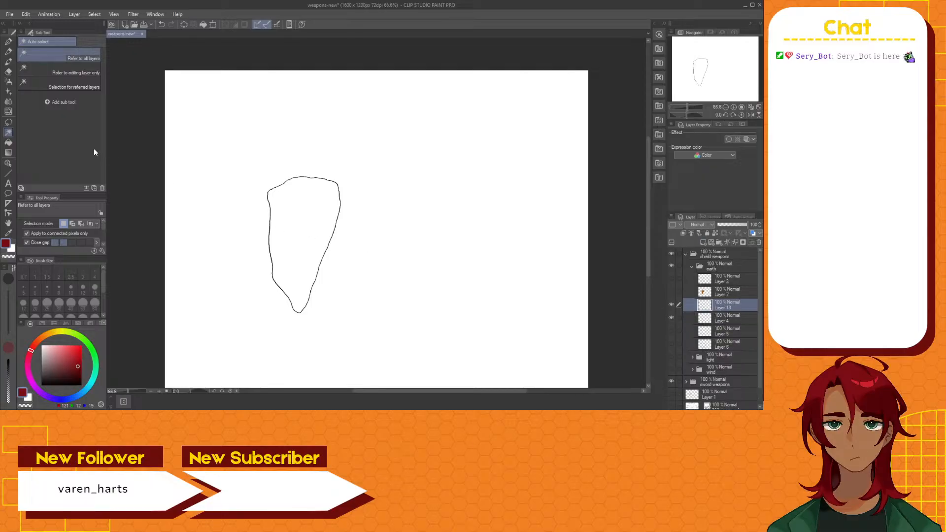
left_click(74, 70)
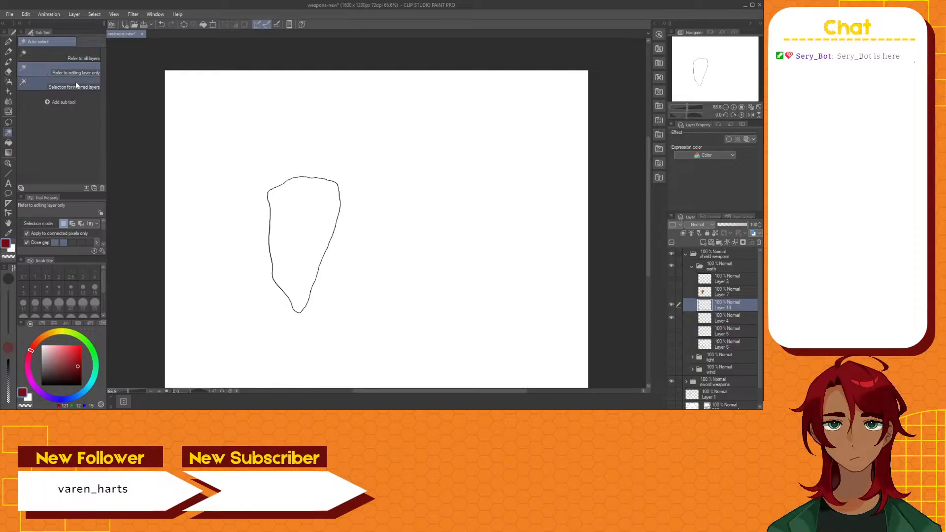
left_click(312, 217)
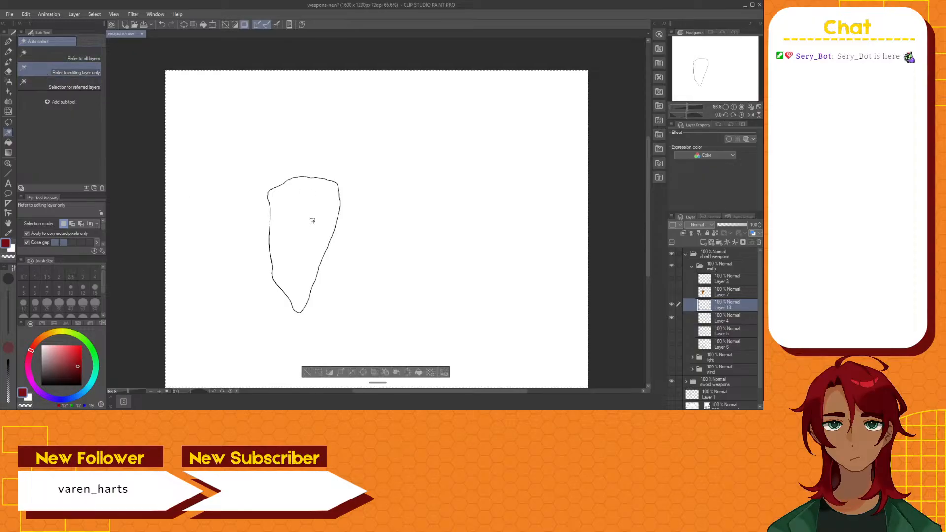
left_click(40, 54)
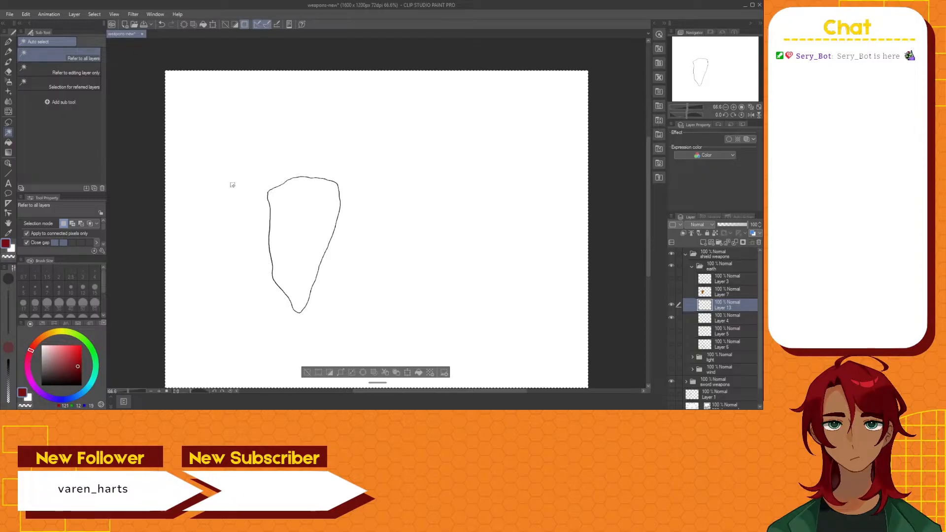
left_click(307, 372)
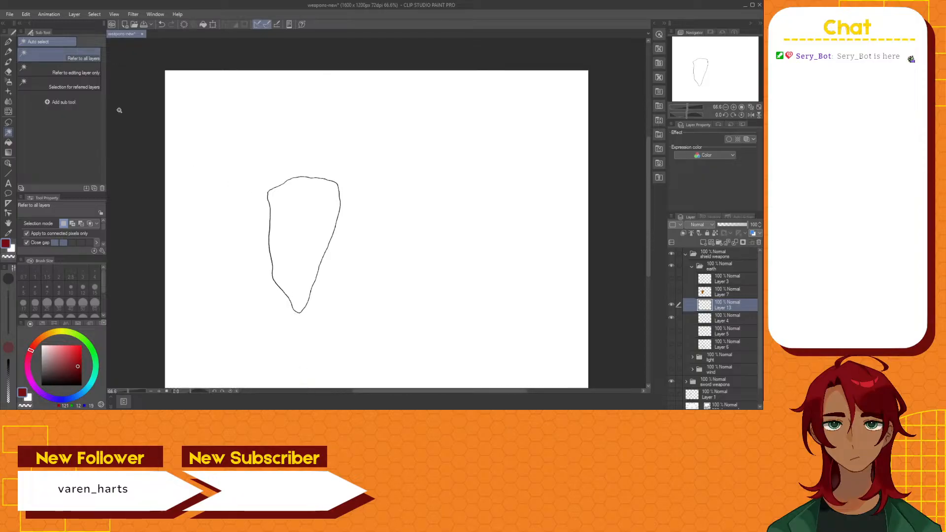
Step: Auto-select the inside of the tapered outline and sample an orange-brown from the shaded painting on Layer 7, leaving that layer hidden
left_click(309, 214)
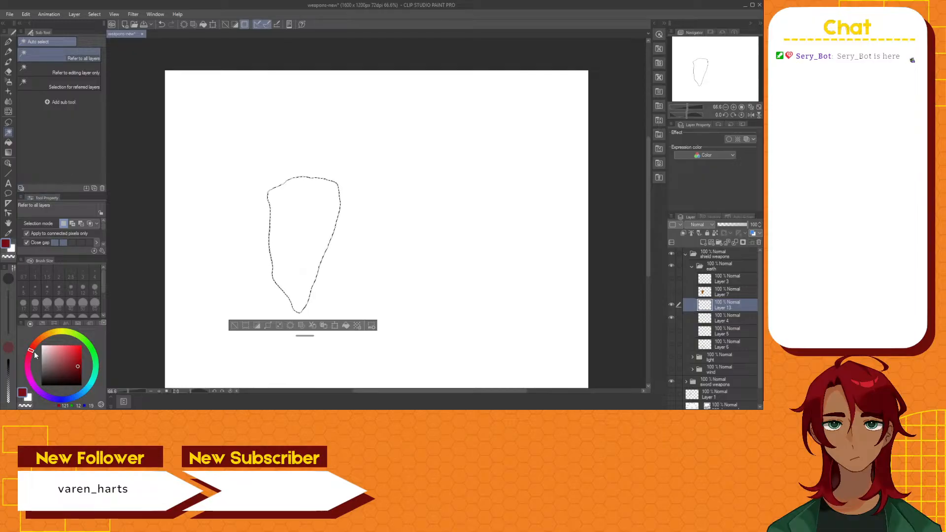
left_click_drag(31, 350, 42, 338)
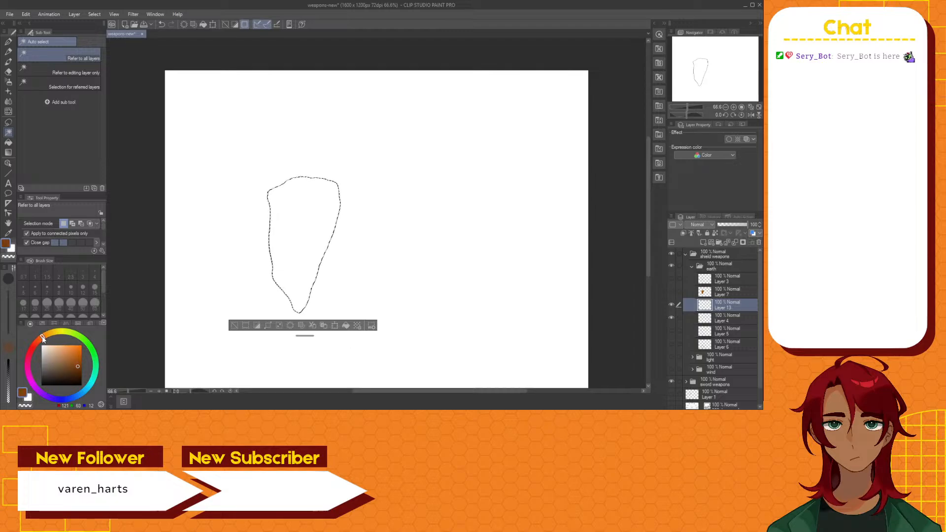
left_click(671, 291)
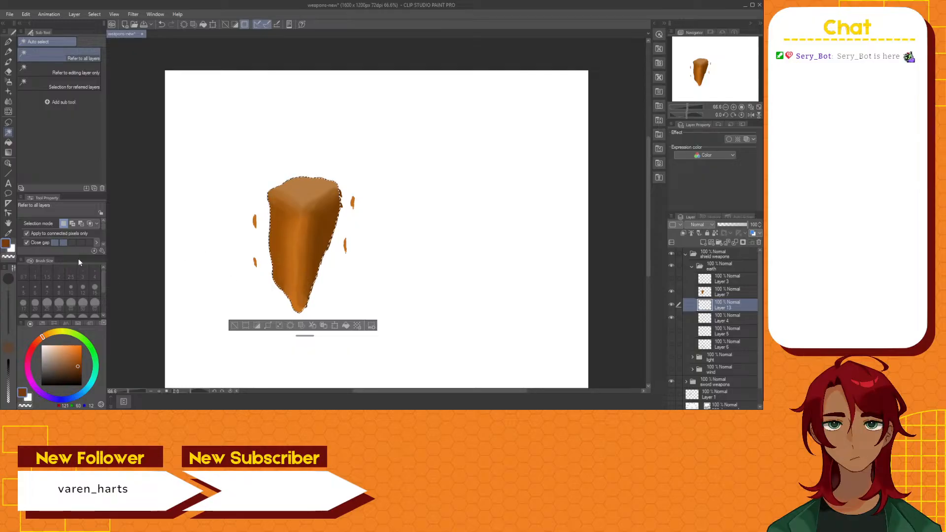
left_click(8, 233)
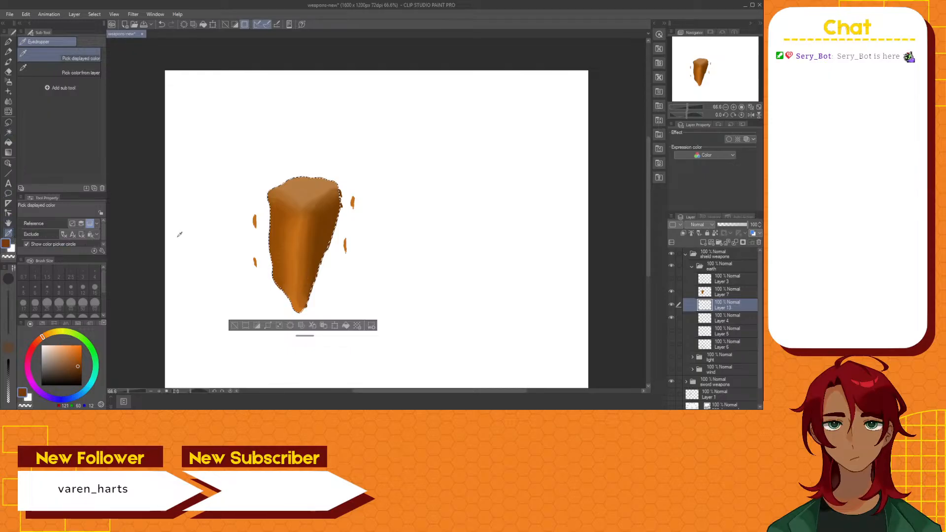
left_click(303, 227)
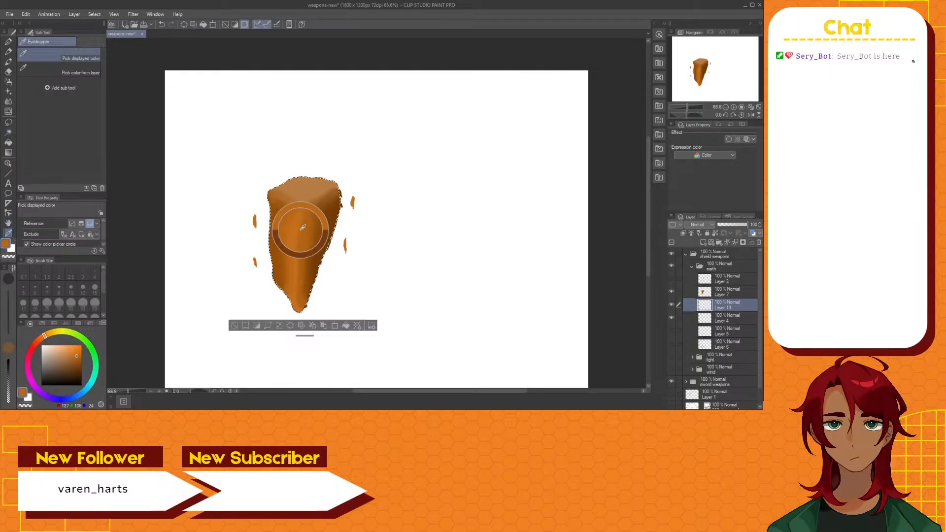
left_click_drag(288, 227, 284, 221)
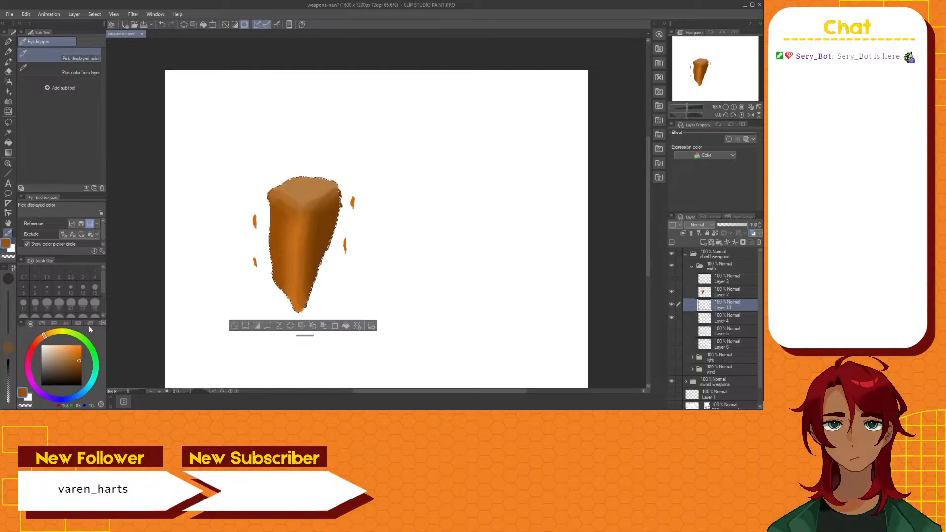
left_click(671, 292)
Step: Fill the selected tapered shape with the sampled brown on the new layer and deselect it
left_click(8, 142)
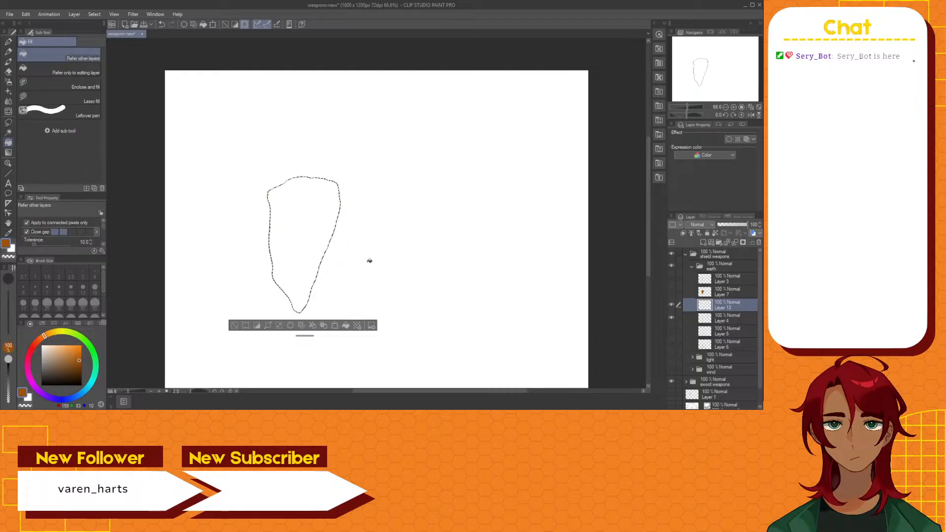
left_click(311, 238)
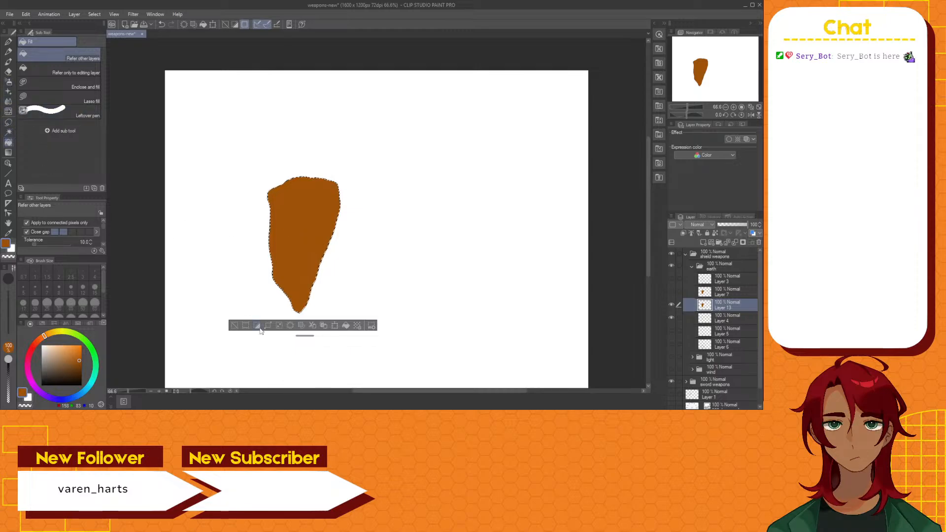
left_click(234, 325)
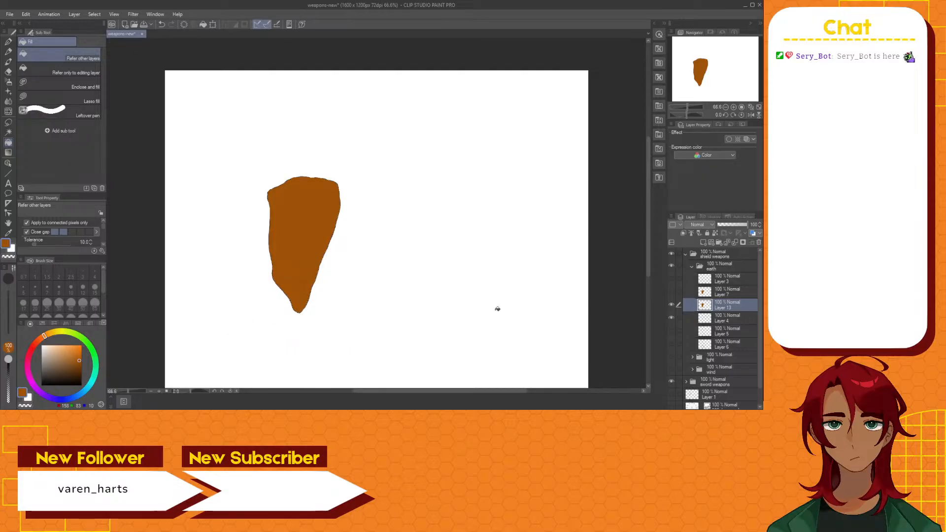
Step: Compare the flat brown fill with the shaded painting on Layer 7 by toggling that layer's visibility
left_click(671, 292)
left_click(673, 292)
left_click(672, 293)
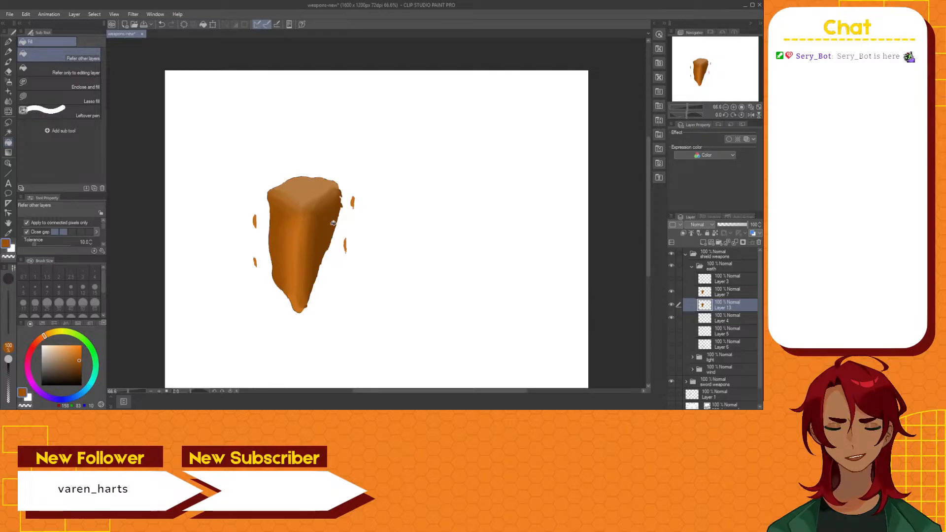
left_click(671, 292)
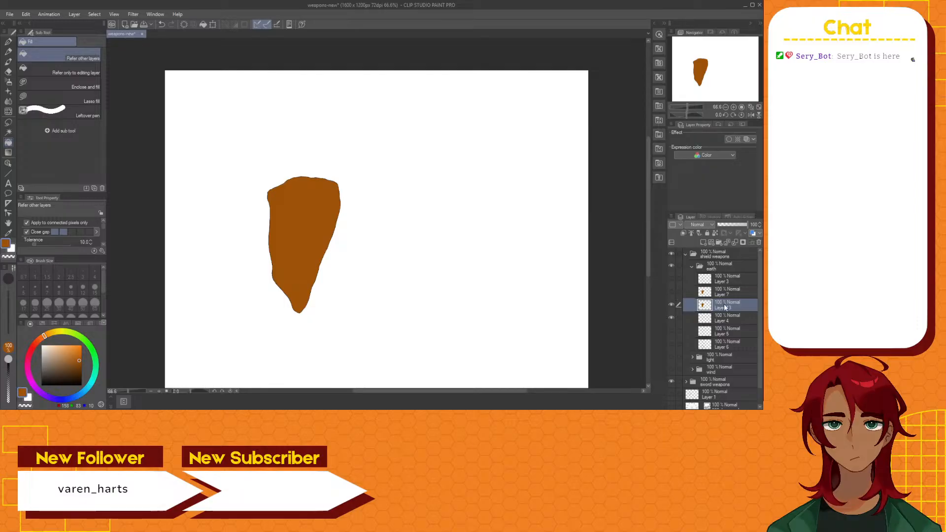
Step: Add another new layer above the brown fill and get the Brush pen ready with white as the drawing color
left_click(703, 242)
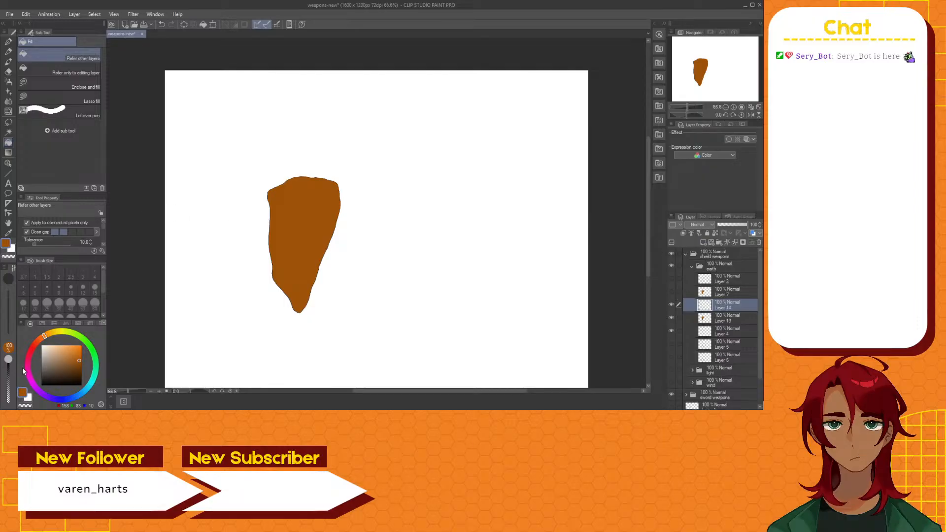
left_click(28, 398)
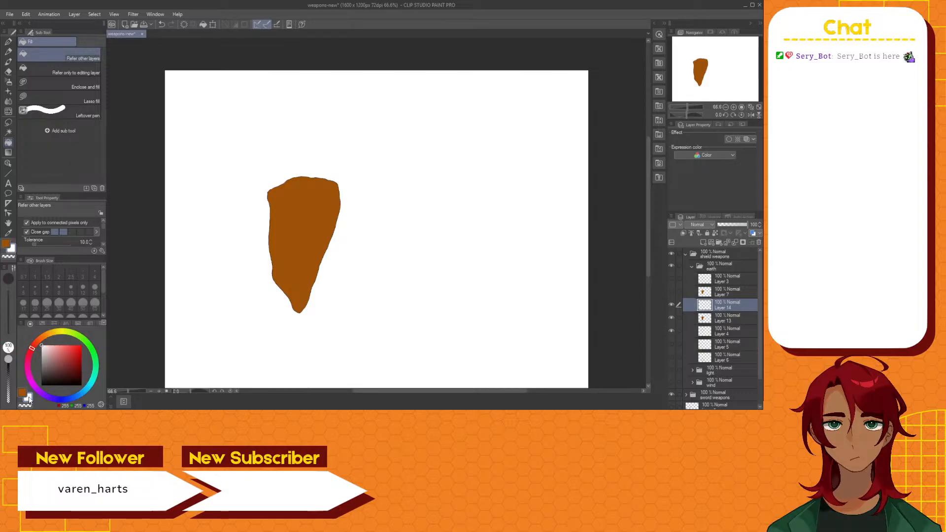
left_click(9, 62)
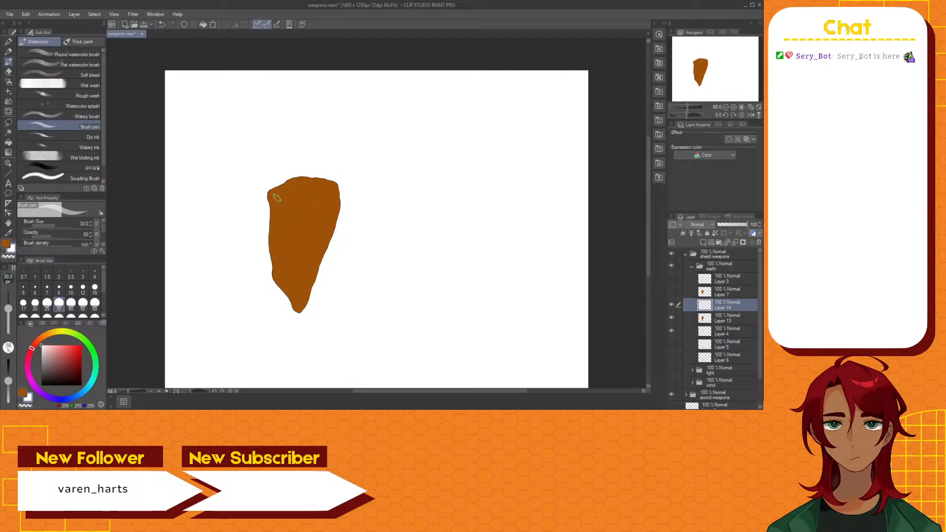
Step: Brush semi-transparent white highlight strokes over the upper-left corner and left edge of the brown shape
left_click_drag(277, 194, 295, 184)
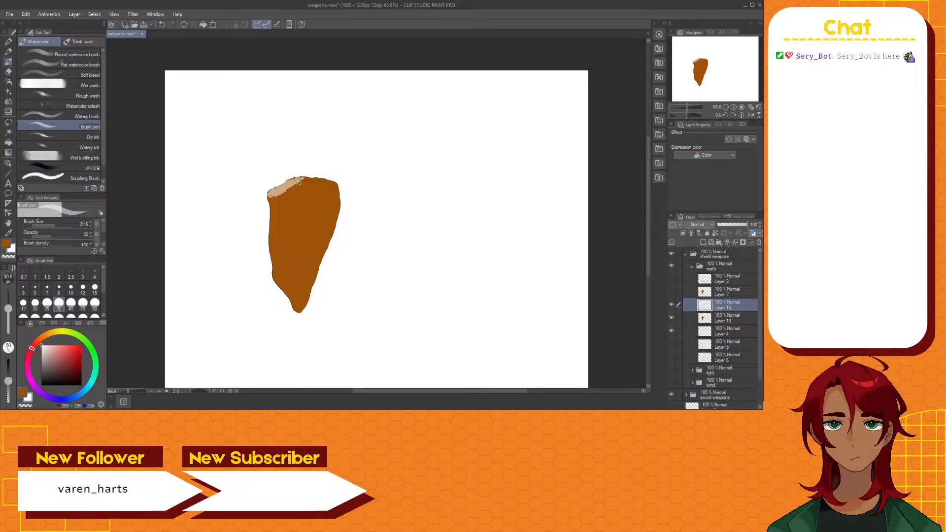
scroll(298, 182, "up", 3)
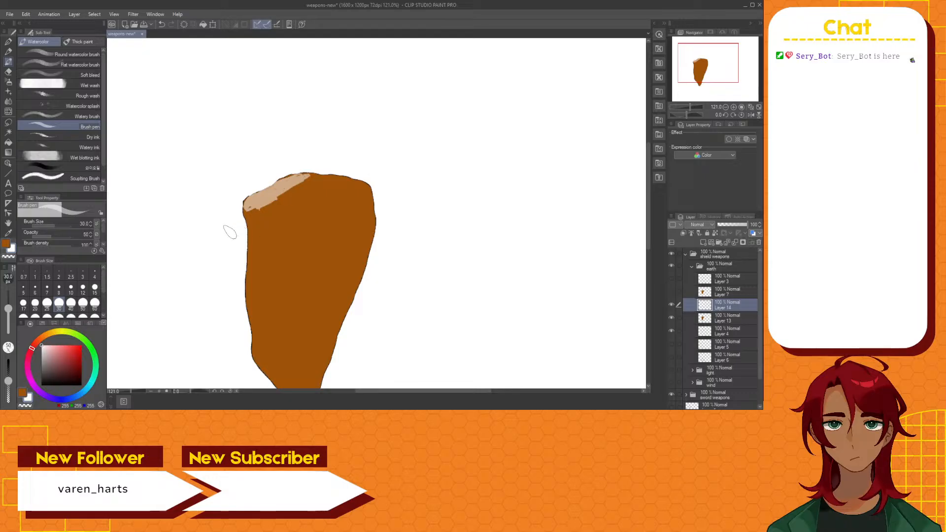
mouse_move(230, 232)
left_mouse_down()
mouse_move(310, 178)
mouse_move(241, 208)
mouse_move(267, 199)
mouse_move(242, 224)
left_mouse_up()
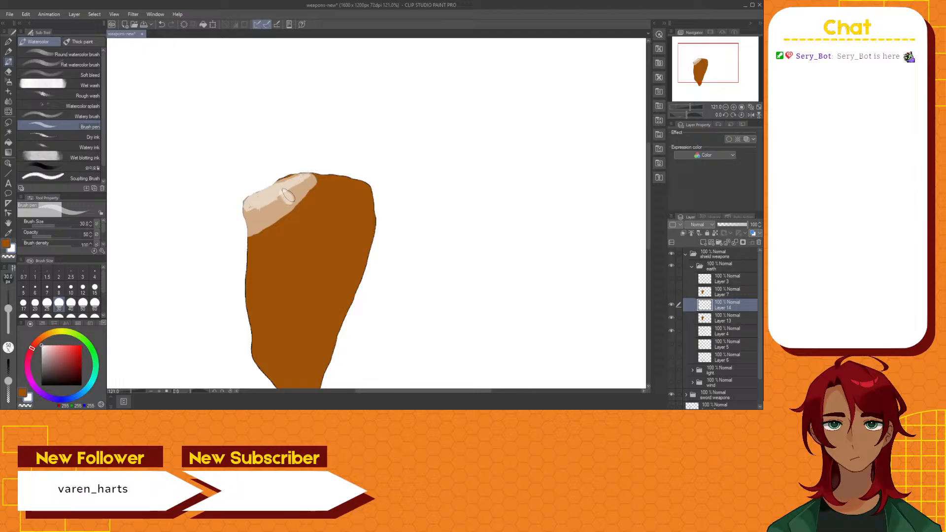
mouse_move(288, 197)
left_mouse_down()
mouse_move(270, 211)
mouse_move(303, 182)
mouse_move(250, 228)
mouse_move(304, 193)
mouse_move(273, 205)
mouse_move(260, 199)
mouse_move(263, 188)
mouse_move(246, 206)
left_mouse_up()
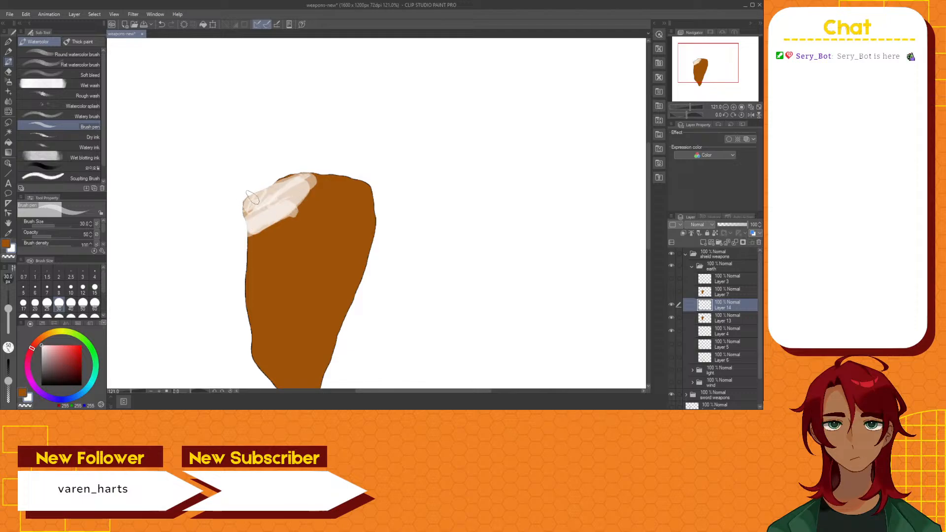
mouse_move(309, 225)
left_mouse_down()
mouse_move(327, 212)
mouse_move(289, 248)
mouse_move(319, 224)
mouse_move(280, 242)
mouse_move(297, 245)
mouse_move(301, 207)
mouse_move(269, 245)
mouse_move(294, 224)
mouse_move(281, 201)
mouse_move(256, 233)
mouse_move(285, 228)
mouse_move(250, 295)
mouse_move(279, 232)
mouse_move(258, 252)
mouse_move(257, 288)
mouse_move(253, 240)
mouse_move(251, 295)
mouse_move(251, 240)
mouse_move(252, 301)
mouse_move(249, 226)
mouse_move(256, 287)
mouse_move(269, 231)
mouse_move(254, 257)
mouse_move(256, 288)
mouse_move(278, 240)
mouse_move(273, 251)
mouse_move(250, 225)
left_mouse_up()
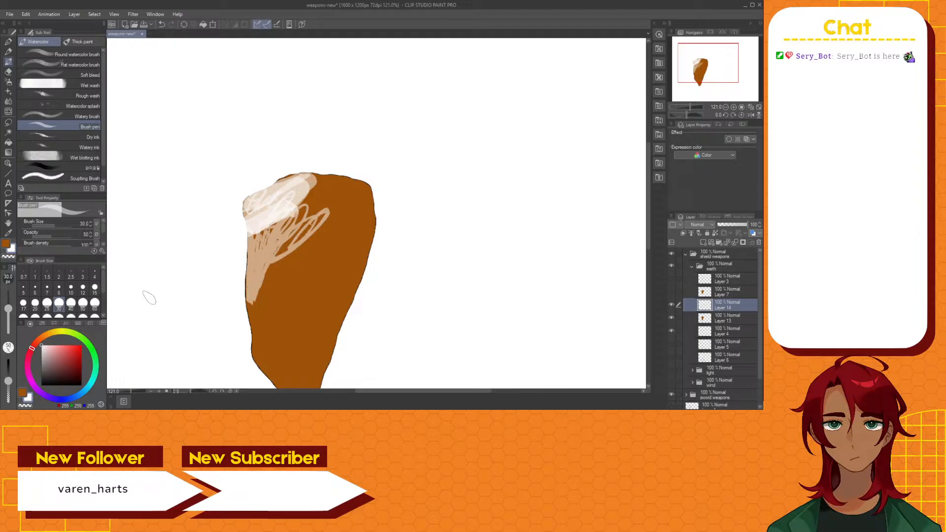
Step: Thin out the white highlight with Brush pen strokes in transparent color
left_click(25, 406)
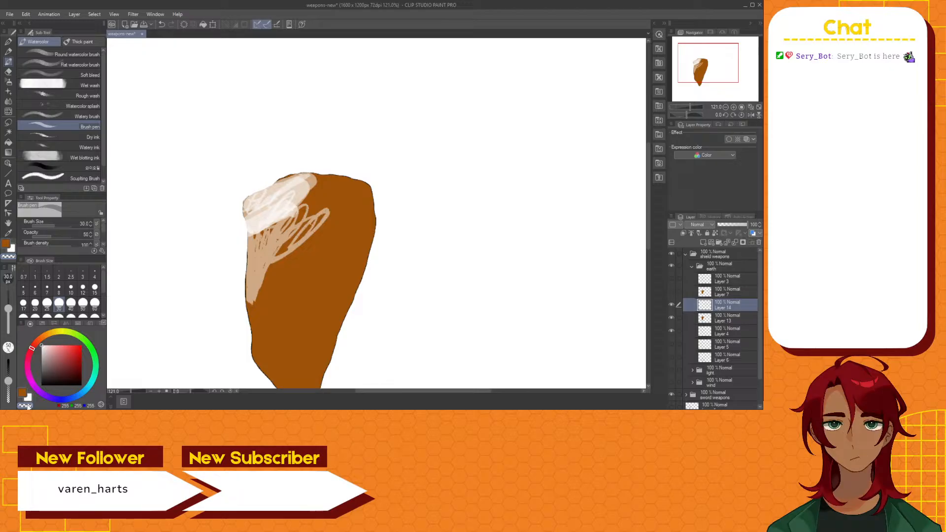
mouse_move(282, 219)
left_mouse_down()
mouse_move(292, 194)
mouse_move(266, 234)
mouse_move(288, 189)
mouse_move(258, 229)
mouse_move(272, 198)
mouse_move(263, 203)
mouse_move(262, 225)
mouse_move(287, 197)
mouse_move(260, 235)
mouse_move(286, 197)
mouse_move(284, 210)
mouse_move(281, 191)
left_mouse_up()
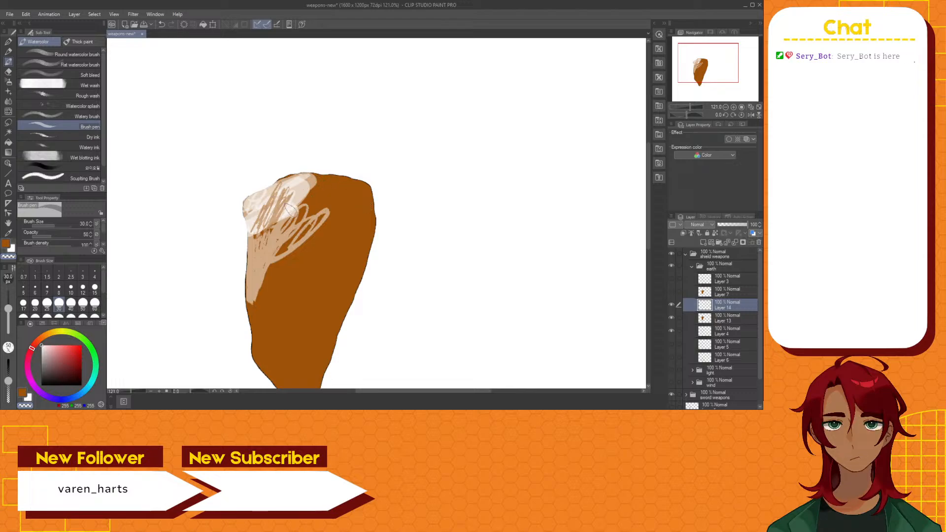
mouse_move(282, 216)
left_mouse_down()
mouse_move(308, 188)
mouse_move(279, 203)
mouse_move(290, 181)
mouse_move(257, 209)
mouse_move(265, 202)
mouse_move(256, 234)
mouse_move(267, 227)
mouse_move(256, 258)
left_mouse_up()
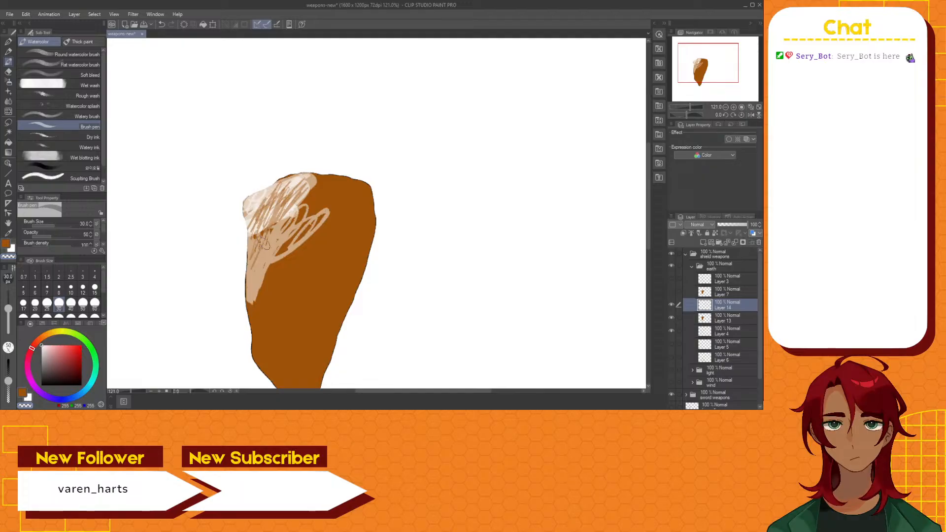
mouse_move(281, 229)
left_mouse_down()
mouse_move(255, 300)
mouse_move(291, 231)
mouse_move(270, 270)
mouse_move(304, 239)
mouse_move(287, 262)
mouse_move(319, 217)
left_mouse_up()
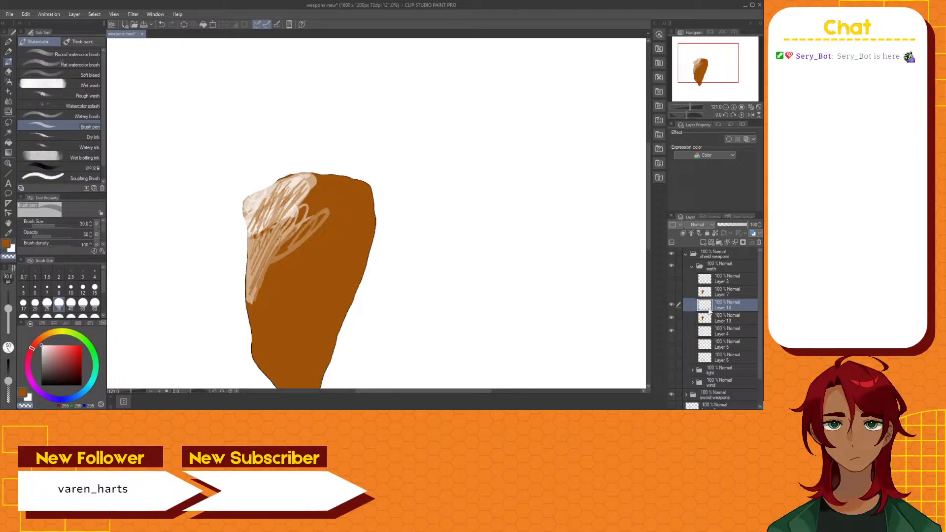
Step: Erase all the white highlight strokes with the Rough eraser
key("e")
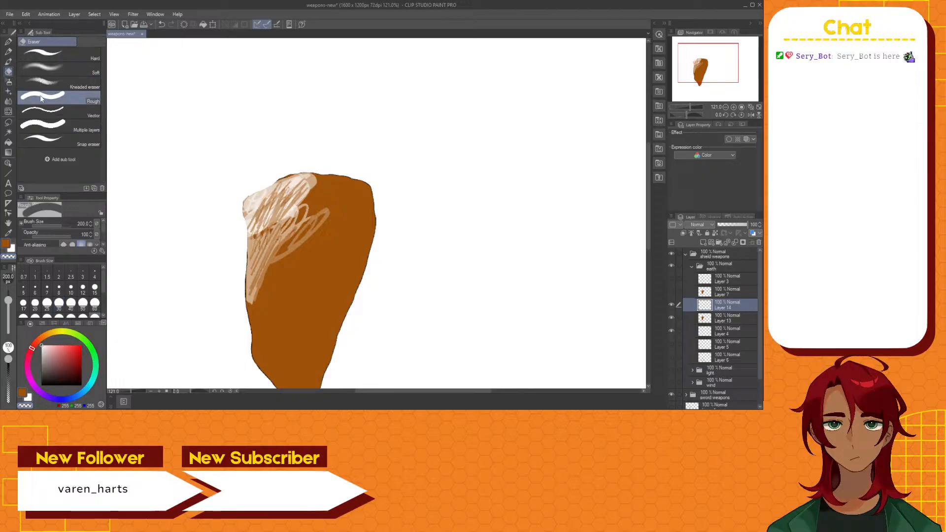
mouse_move(241, 229)
left_mouse_down()
mouse_move(271, 181)
mouse_move(235, 292)
mouse_move(327, 188)
left_mouse_up()
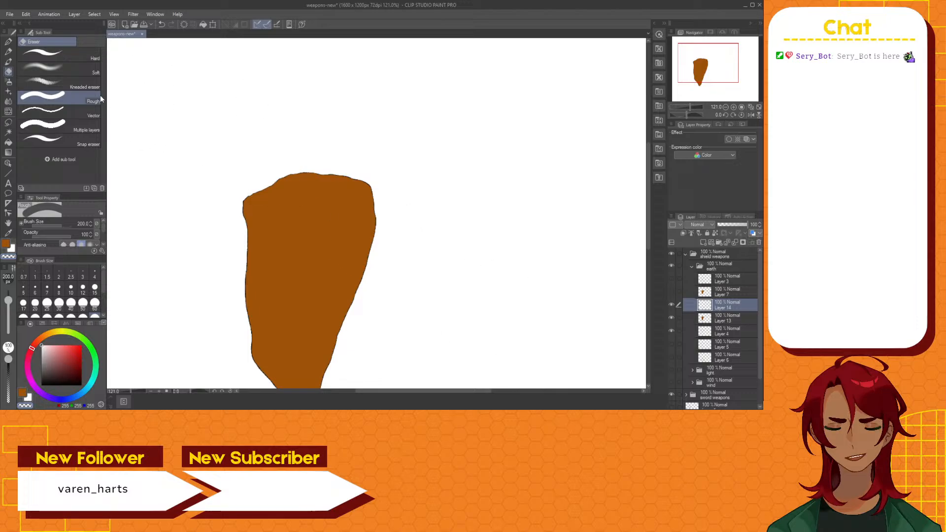
Step: Show the line art on Layer 5 and Layer 6 and hide the brown fill on Layer 13, keeping Auto select active
left_click(9, 132)
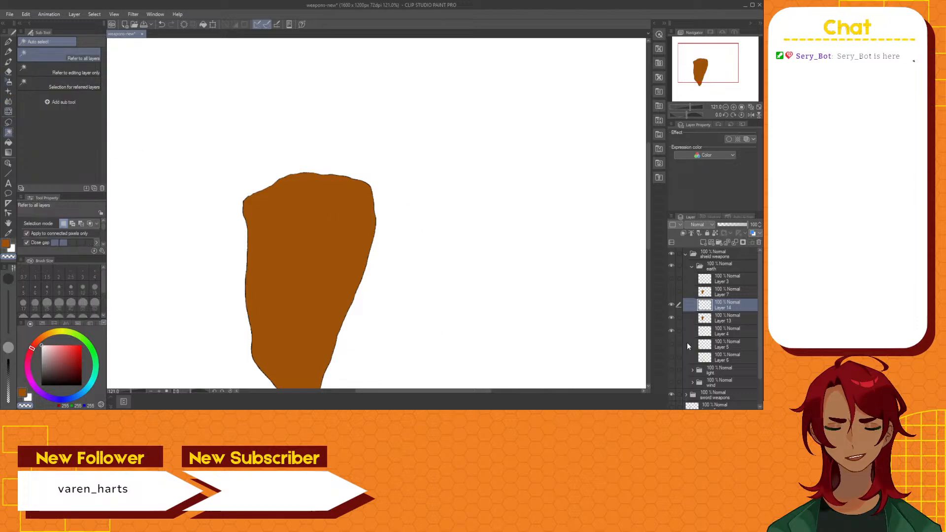
left_click(671, 344)
left_click(672, 357)
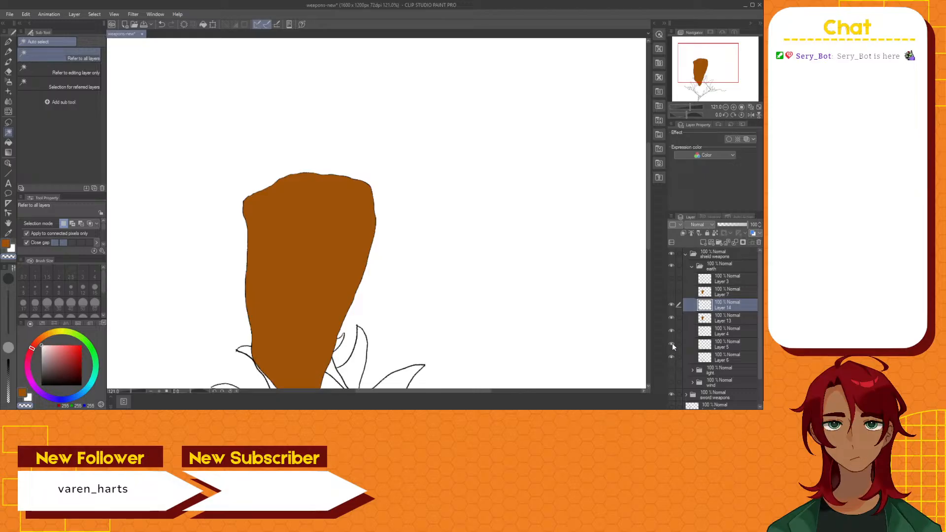
left_click(671, 305)
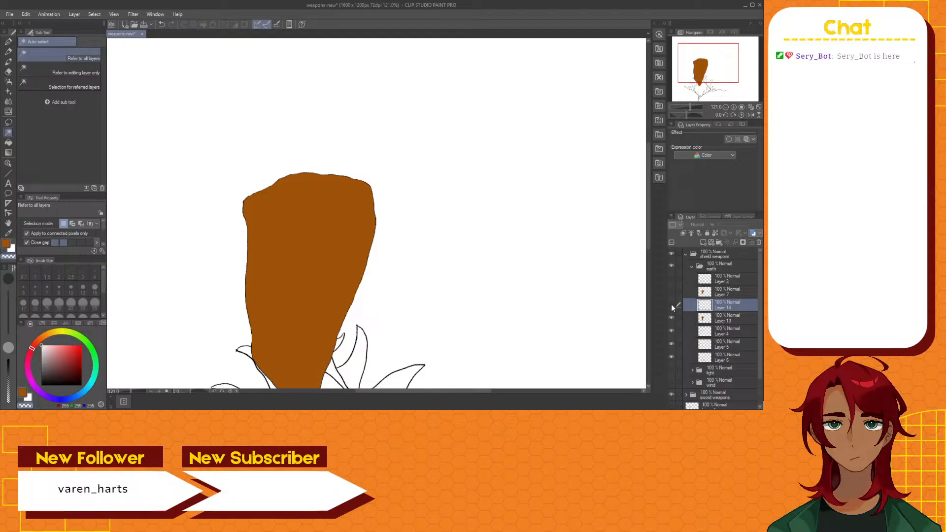
left_click(671, 304)
left_click(671, 292)
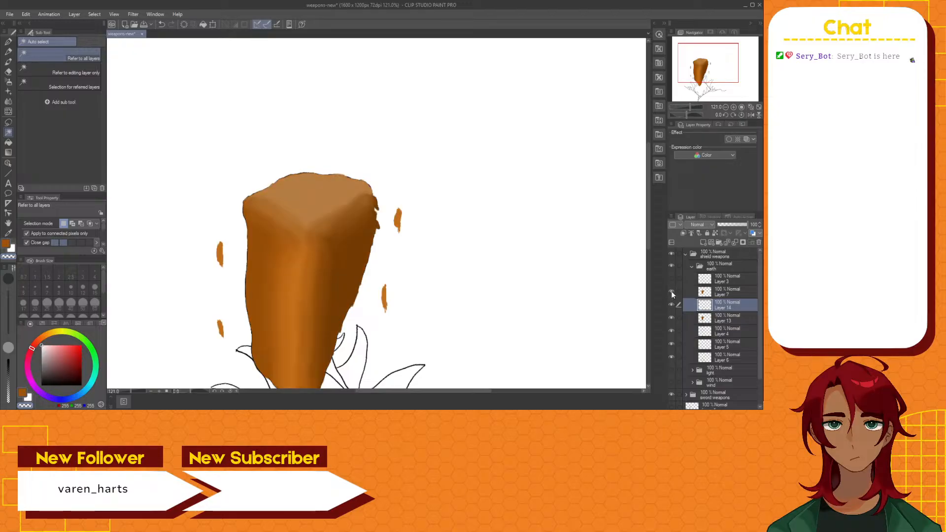
left_click(671, 292)
left_click(670, 319)
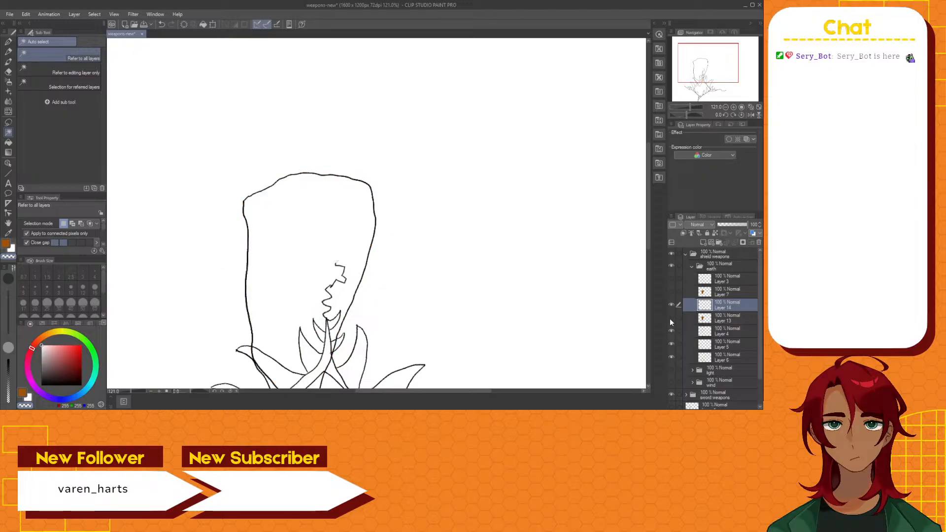
Step: Hide Layer 4, Layer 5 and Layer 6, and show the box outline on Layer 3 over the brown fill on Layer 13
left_click(671, 330)
left_click(672, 344)
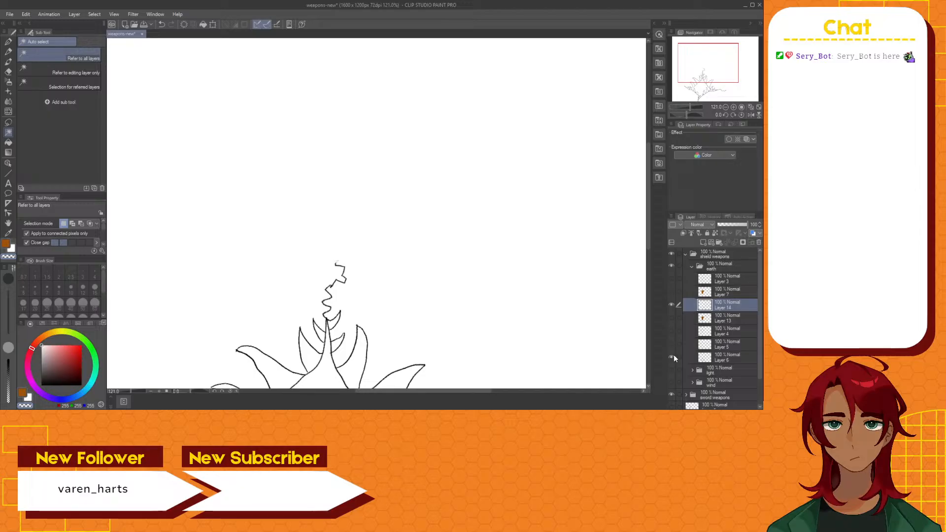
left_click(672, 355)
left_click(671, 344)
left_click(671, 355)
left_click(672, 344)
left_click(672, 355)
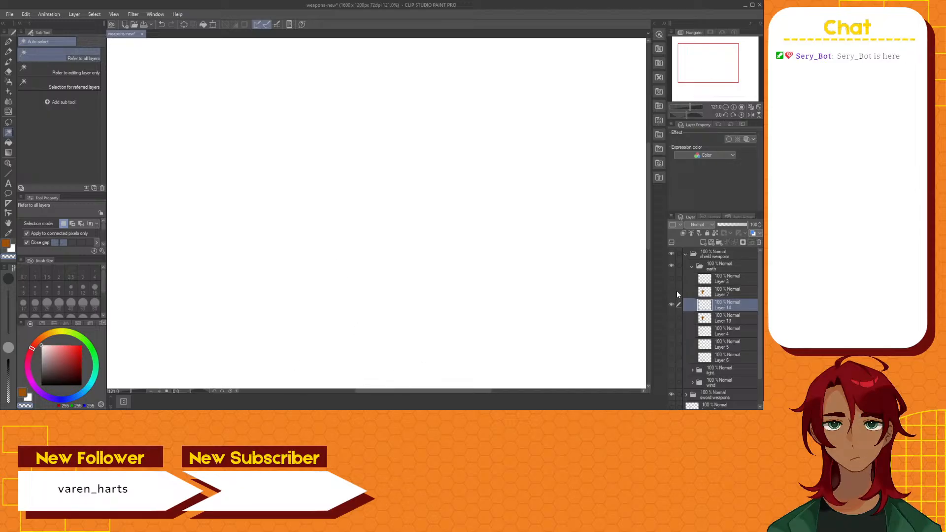
left_click(671, 278)
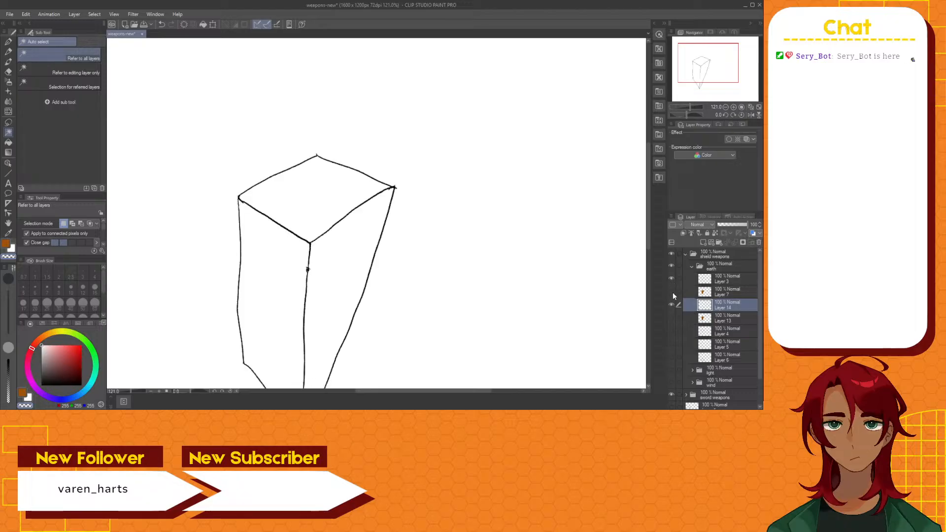
left_click(672, 318)
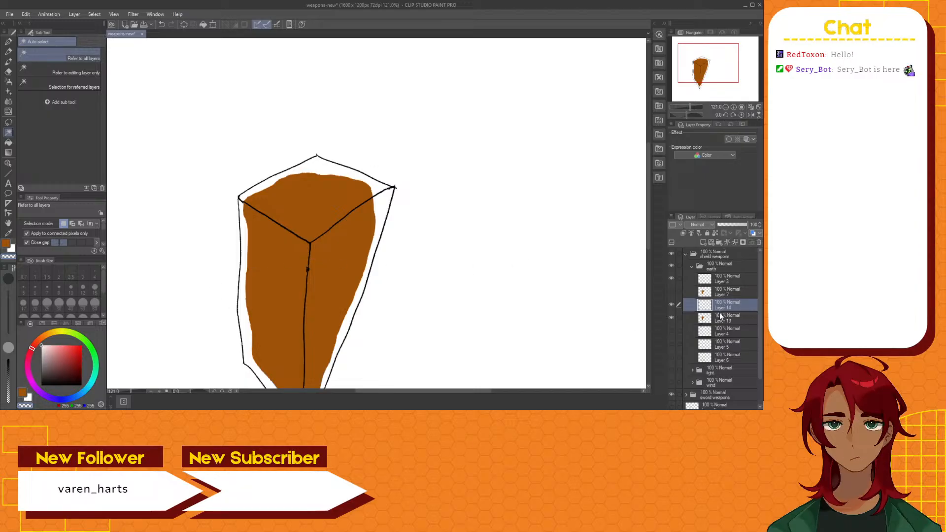
Step: Auto-select the brown shape's top face inside the box outline and fill it with white on Layer 14
left_click(287, 196)
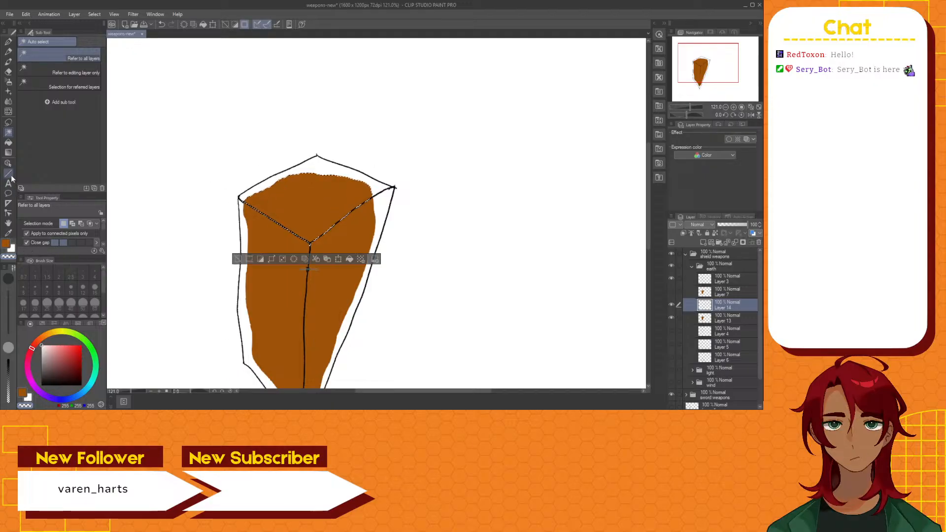
left_click(8, 143)
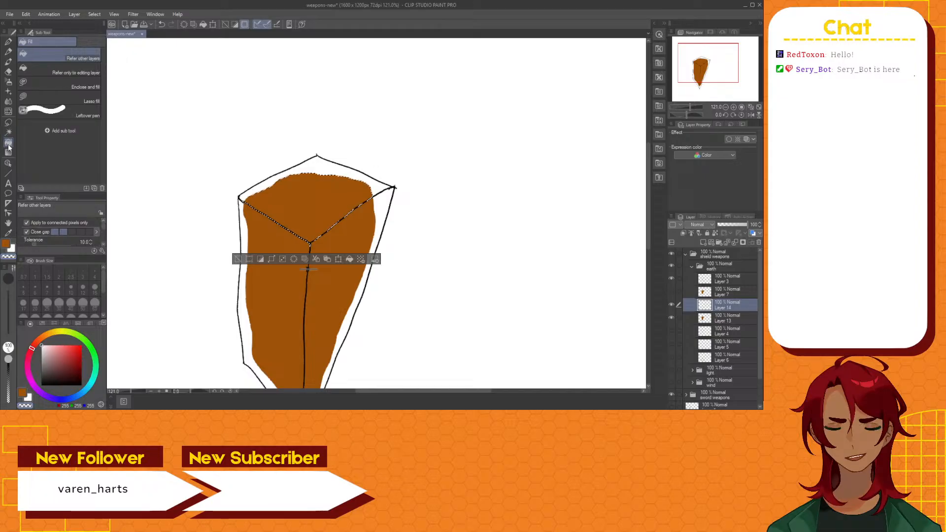
left_click(11, 249)
left_click(298, 203)
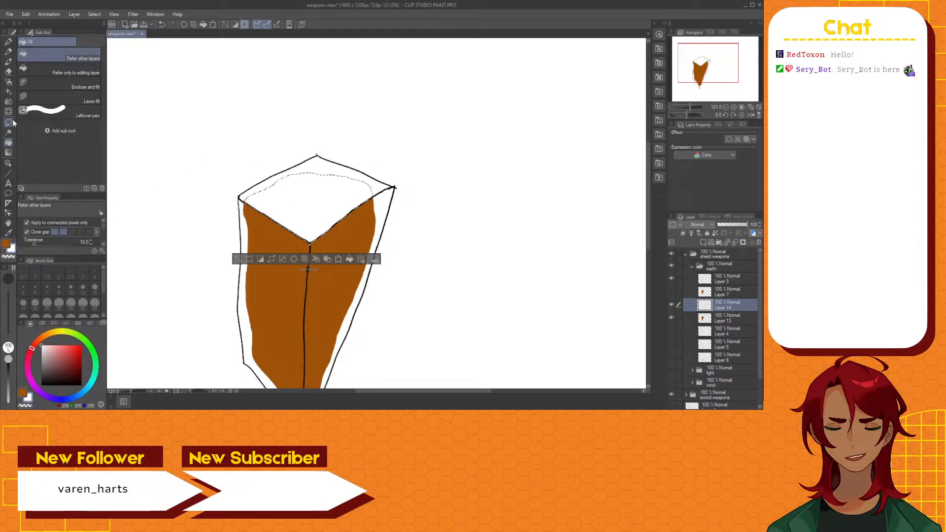
Step: Thin out the white on the selected top face with Brush pen strokes in transparent color at 50 opacity
left_click(8, 63)
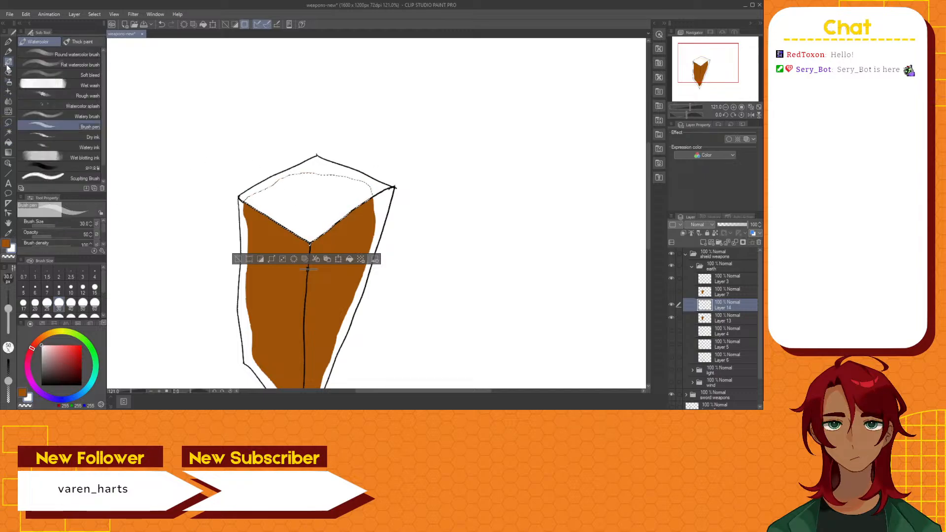
left_click(13, 259)
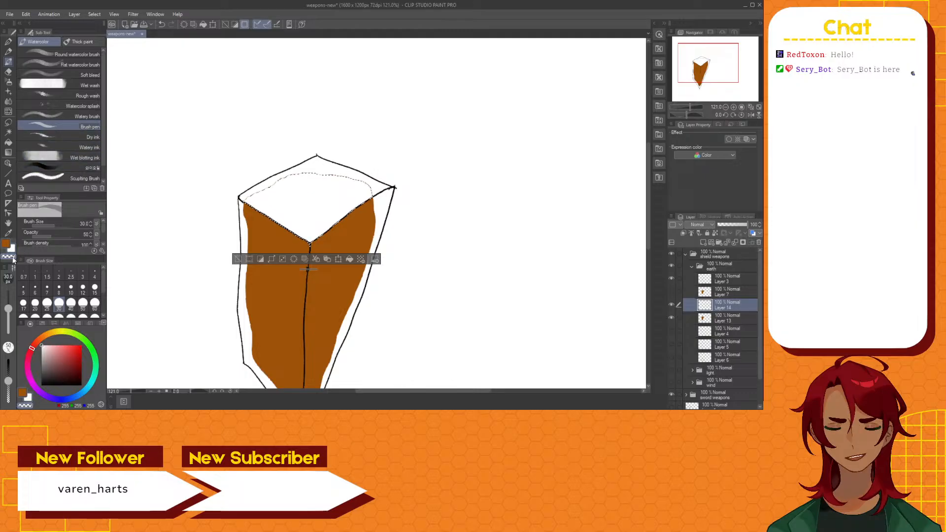
mouse_move(309, 190)
left_mouse_down()
mouse_move(287, 217)
mouse_move(310, 191)
left_mouse_up()
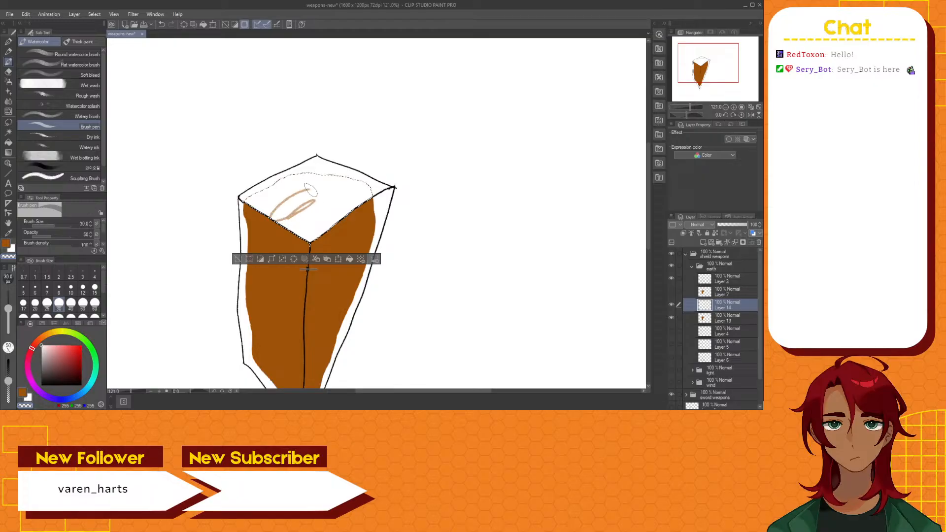
left_click_drag(261, 209, 276, 193)
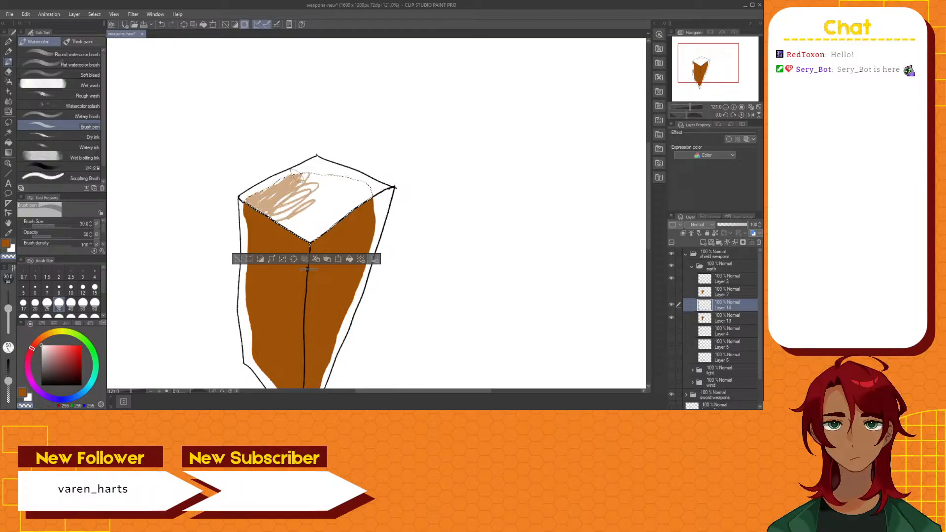
mouse_move(286, 212)
left_mouse_down()
mouse_move(303, 237)
mouse_move(270, 220)
mouse_move(265, 210)
mouse_move(303, 235)
mouse_move(276, 212)
mouse_move(290, 223)
mouse_move(263, 214)
mouse_move(264, 204)
mouse_move(289, 200)
mouse_move(304, 181)
mouse_move(282, 210)
mouse_move(300, 220)
mouse_move(339, 209)
mouse_move(353, 191)
mouse_move(311, 225)
mouse_move(354, 203)
mouse_move(317, 239)
mouse_move(371, 190)
mouse_move(302, 228)
mouse_move(340, 207)
mouse_move(339, 185)
mouse_move(290, 206)
mouse_move(301, 215)
mouse_move(314, 190)
mouse_move(305, 204)
mouse_move(312, 212)
mouse_move(330, 187)
mouse_move(321, 180)
mouse_move(267, 199)
mouse_move(290, 186)
left_mouse_up()
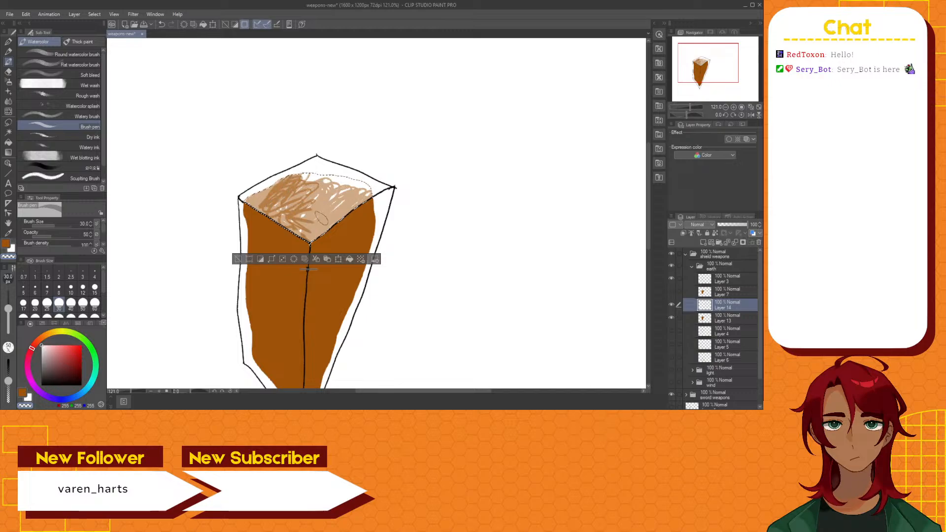
mouse_move(321, 218)
left_mouse_down()
mouse_move(340, 203)
mouse_move(318, 213)
mouse_move(294, 187)
mouse_move(275, 192)
left_mouse_up()
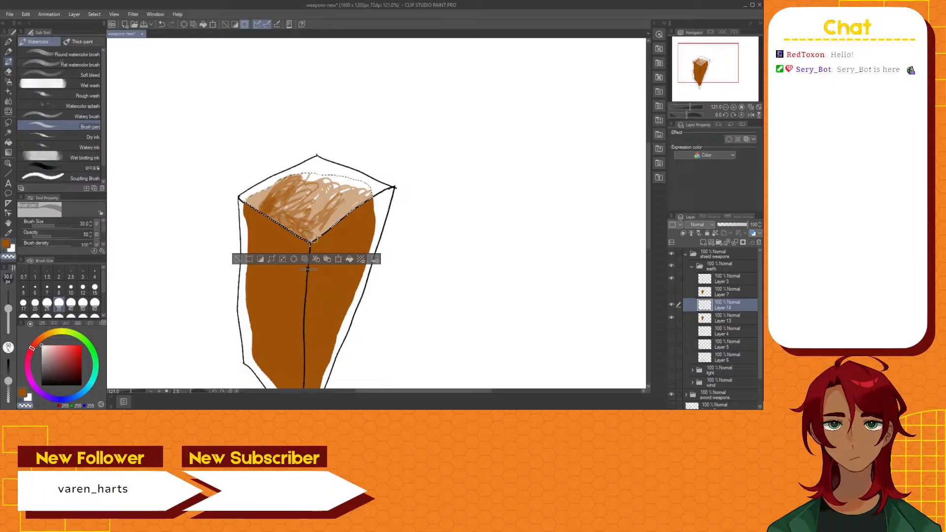
mouse_move(274, 200)
left_mouse_down()
mouse_move(321, 233)
mouse_move(292, 188)
mouse_move(309, 200)
mouse_move(339, 179)
mouse_move(332, 172)
mouse_move(293, 179)
mouse_move(329, 170)
mouse_move(351, 177)
mouse_move(341, 190)
mouse_move(337, 175)
mouse_move(366, 190)
mouse_move(362, 212)
mouse_move(341, 217)
mouse_move(349, 199)
mouse_move(314, 239)
mouse_move(322, 200)
mouse_move(309, 187)
mouse_move(296, 199)
mouse_move(301, 193)
mouse_move(280, 215)
mouse_move(311, 238)
left_mouse_up()
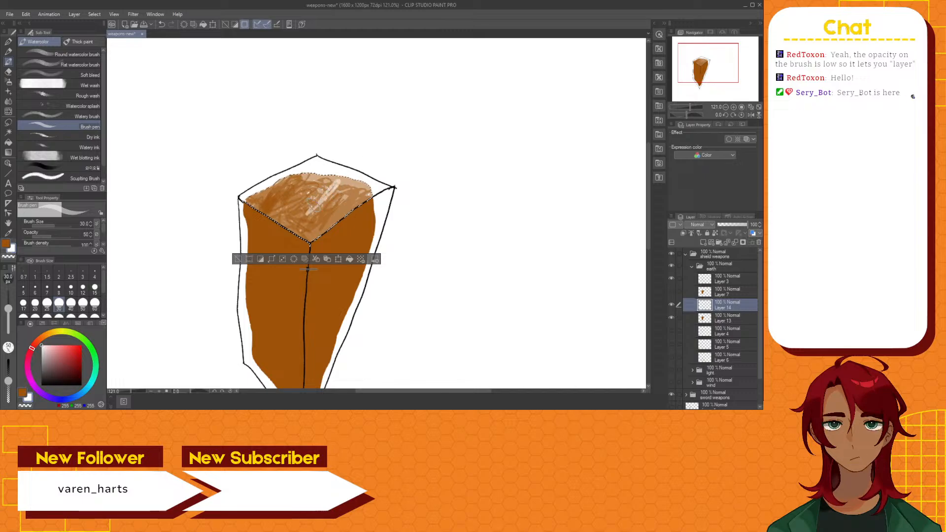
left_click_drag(334, 211, 316, 226)
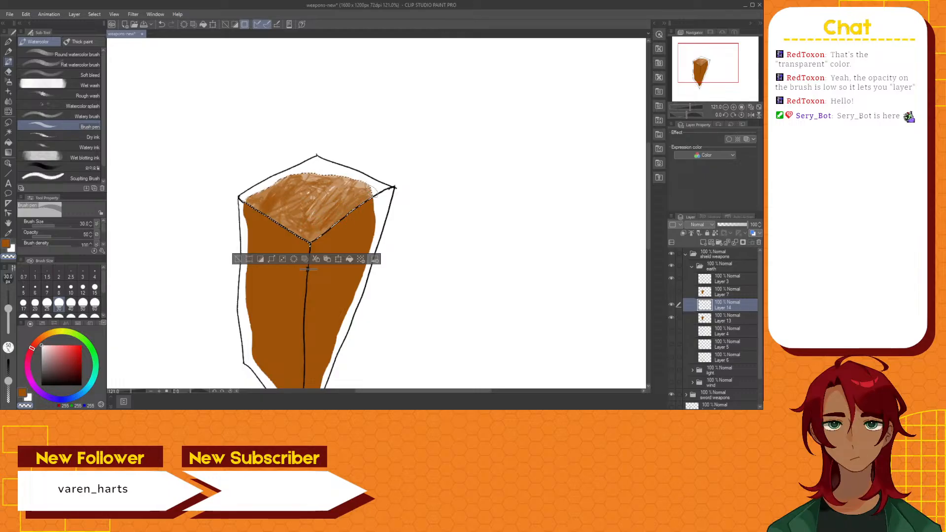
mouse_move(321, 209)
left_mouse_down()
mouse_move(346, 185)
mouse_move(324, 185)
mouse_move(345, 185)
left_mouse_up()
Step: Clear streaks from the top face's white with the Brush pen at 100 opacity, and return its opacity to 50
left_click_drag(52, 236, 72, 236)
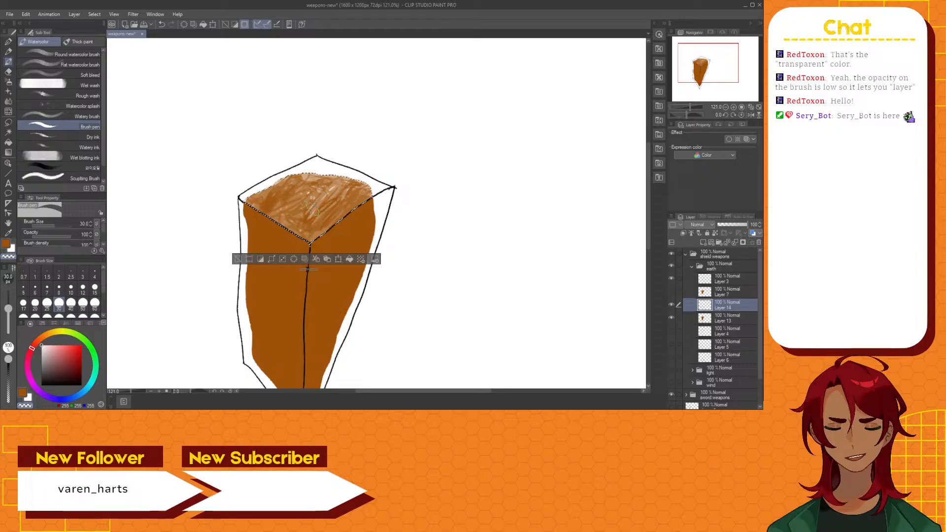
left_click_drag(343, 185, 311, 210)
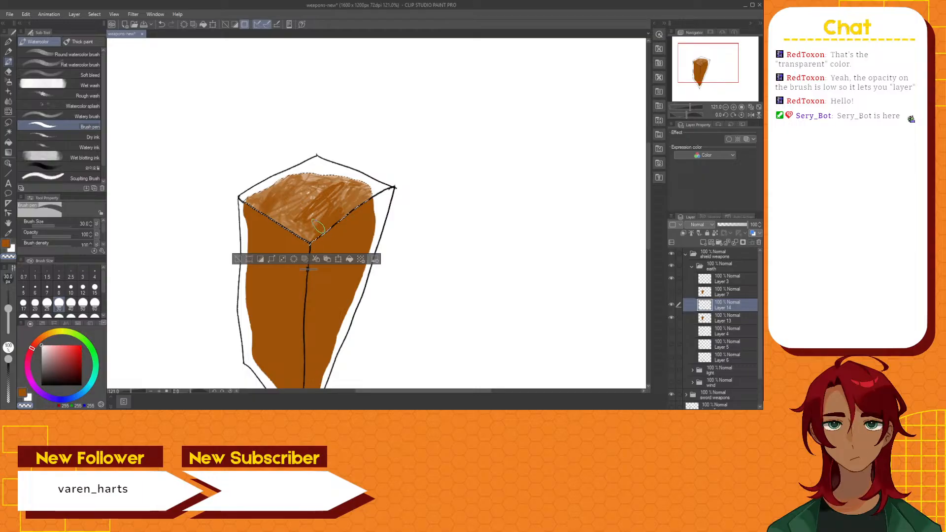
left_click_drag(68, 235, 51, 235)
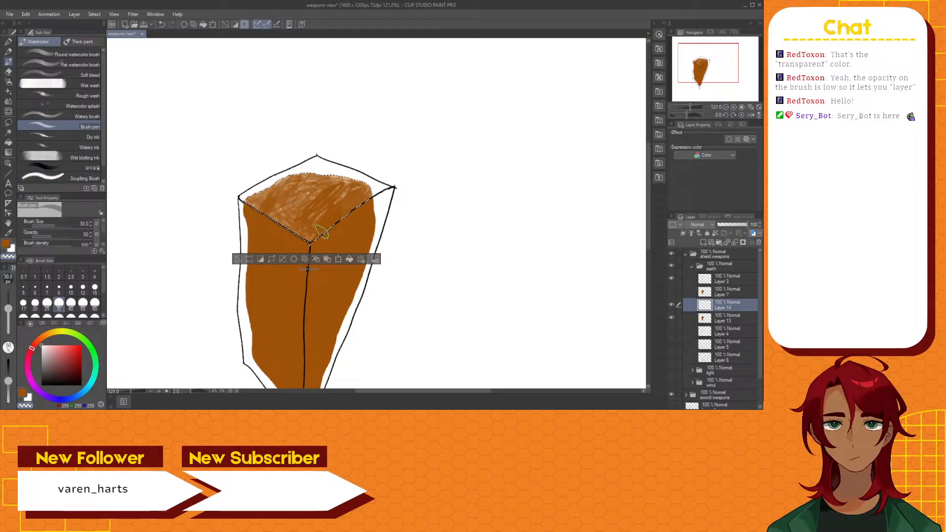
Step: Erase all the white left on the selected top face with the Rough eraser, undoing the first pass and repeating it
left_click(9, 72)
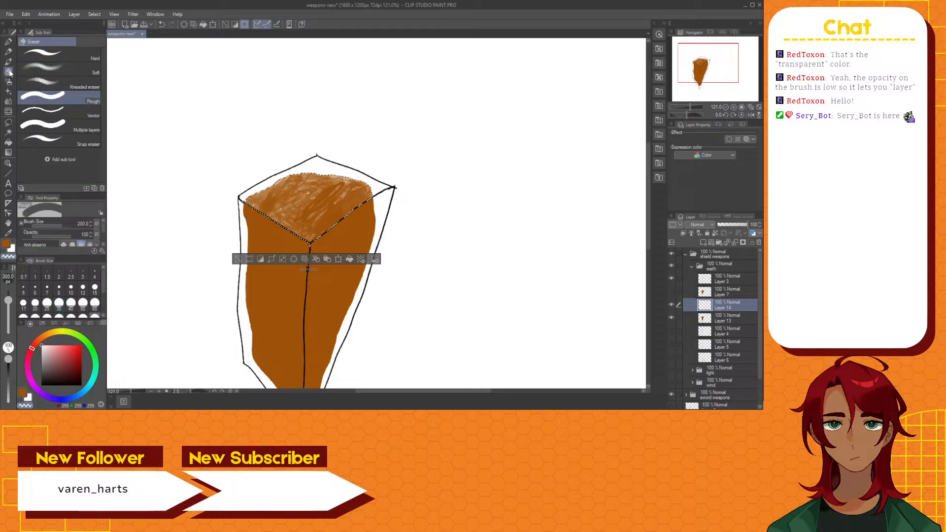
mouse_move(258, 197)
left_mouse_down()
mouse_move(344, 206)
mouse_move(218, 203)
mouse_move(271, 180)
left_mouse_up()
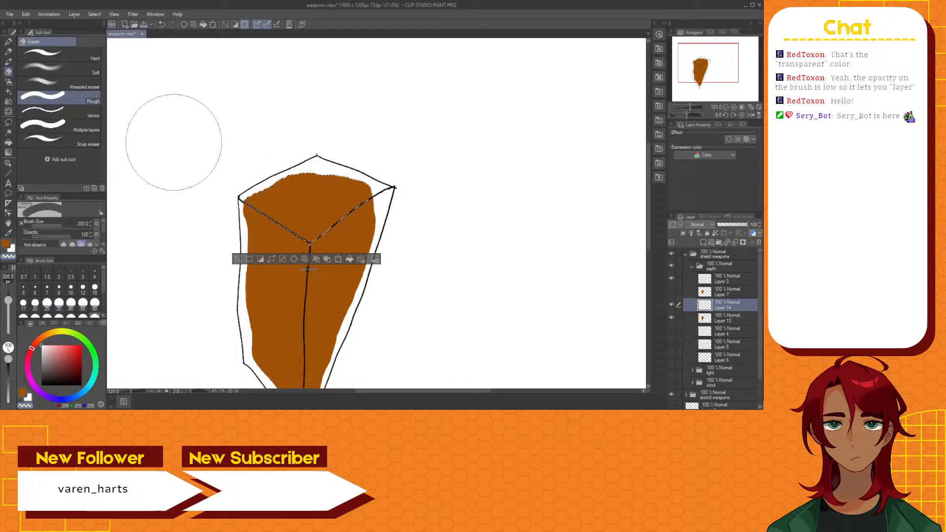
left_click(10, 143)
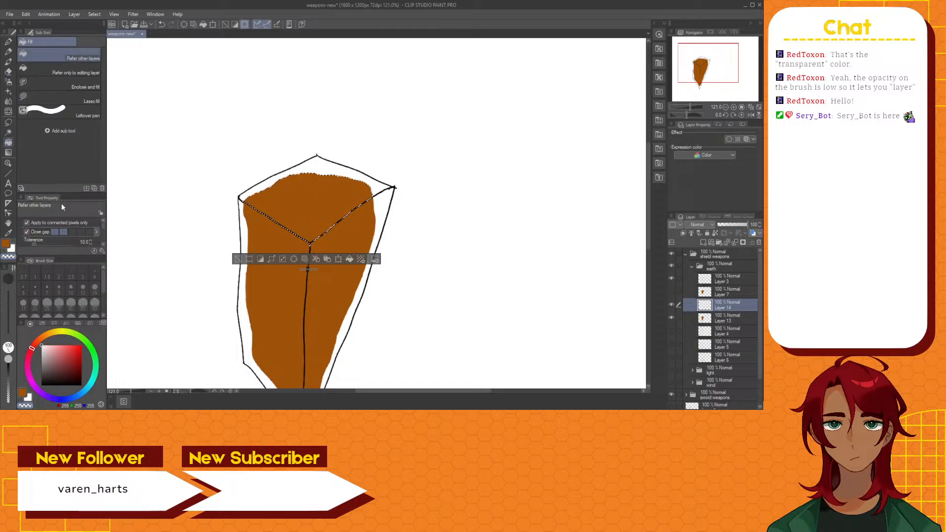
scroll(73, 219, "down", 1)
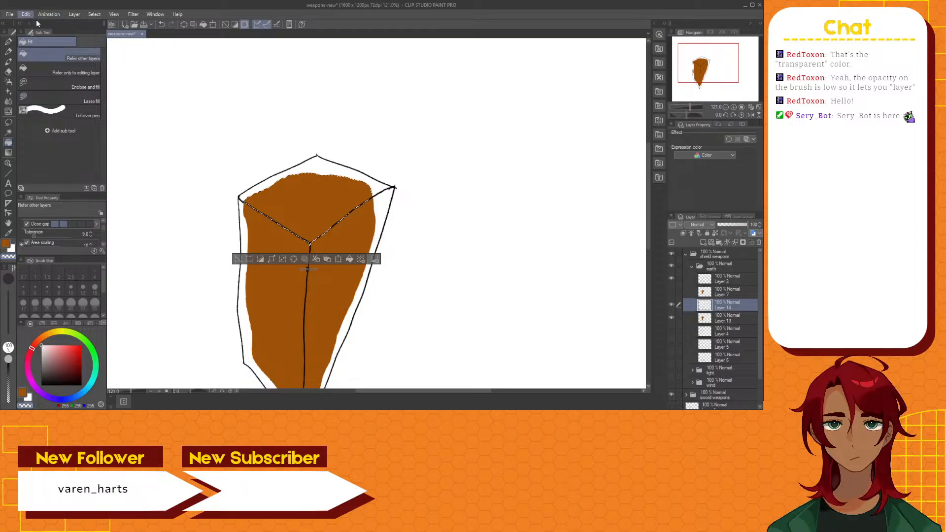
key("ctrl+z")
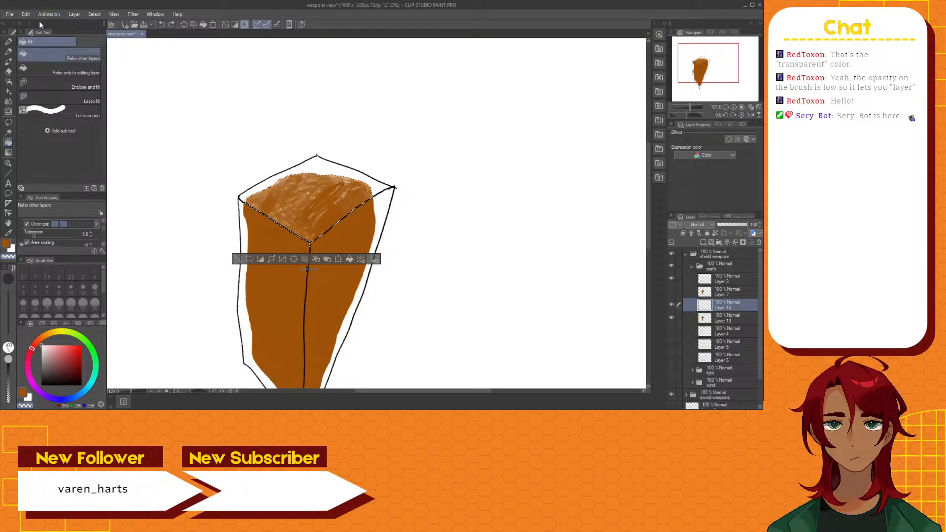
left_click(8, 72)
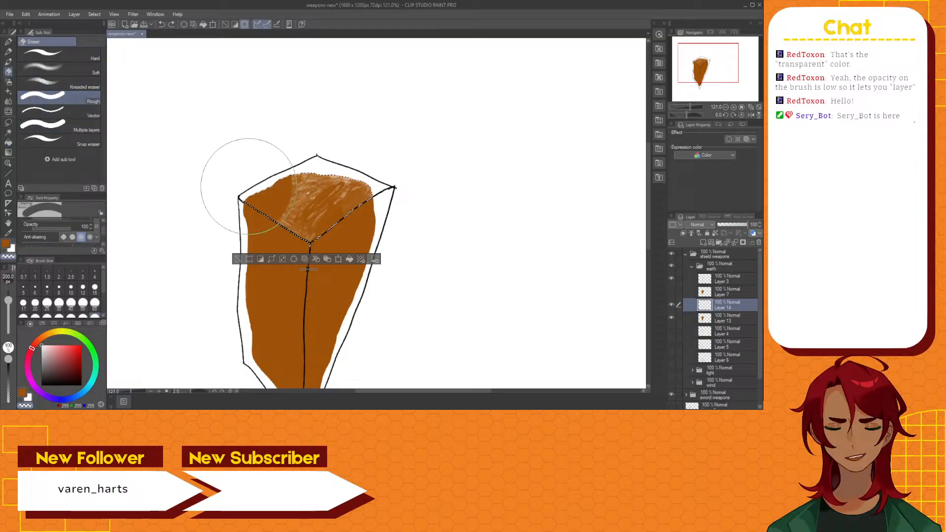
mouse_move(243, 179)
left_mouse_down()
mouse_move(336, 189)
mouse_move(329, 208)
mouse_move(327, 169)
left_mouse_up()
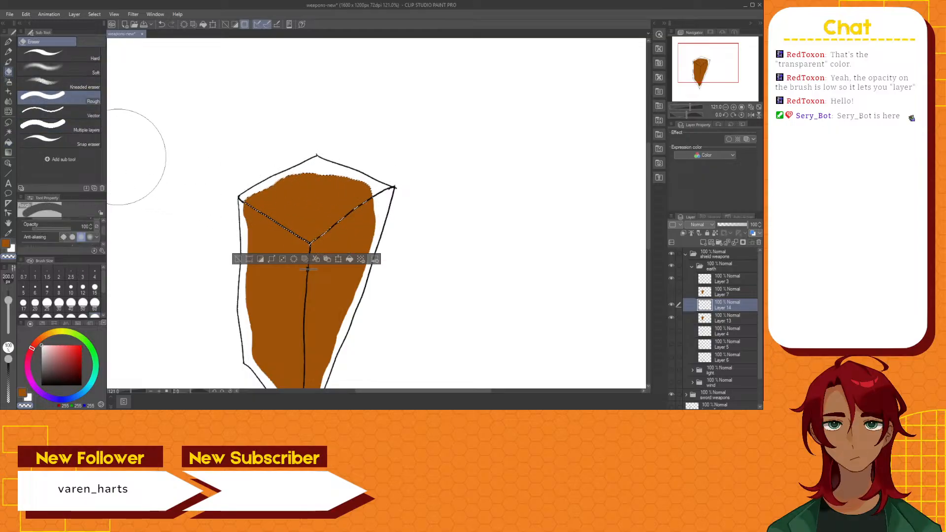
Step: Fill the selected top face with white and reset the Fill tool to its default settings
left_click(9, 61)
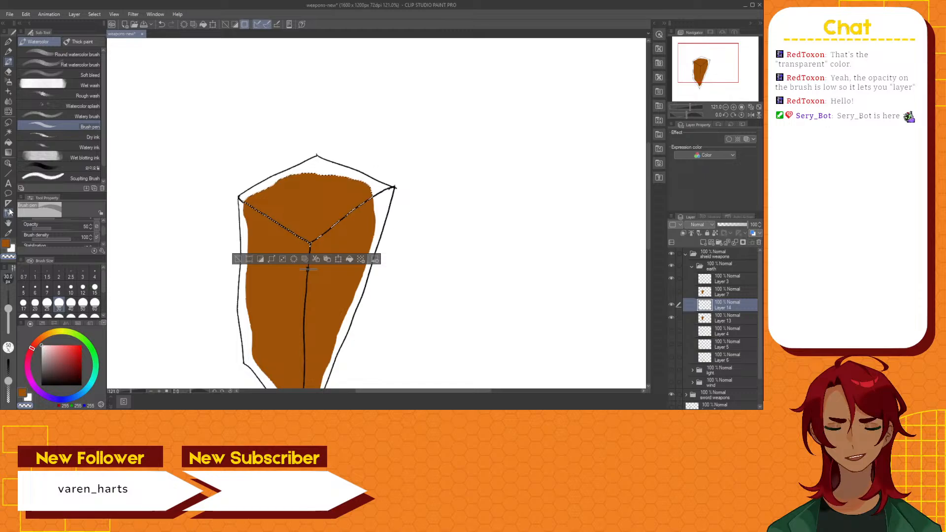
left_click(7, 143)
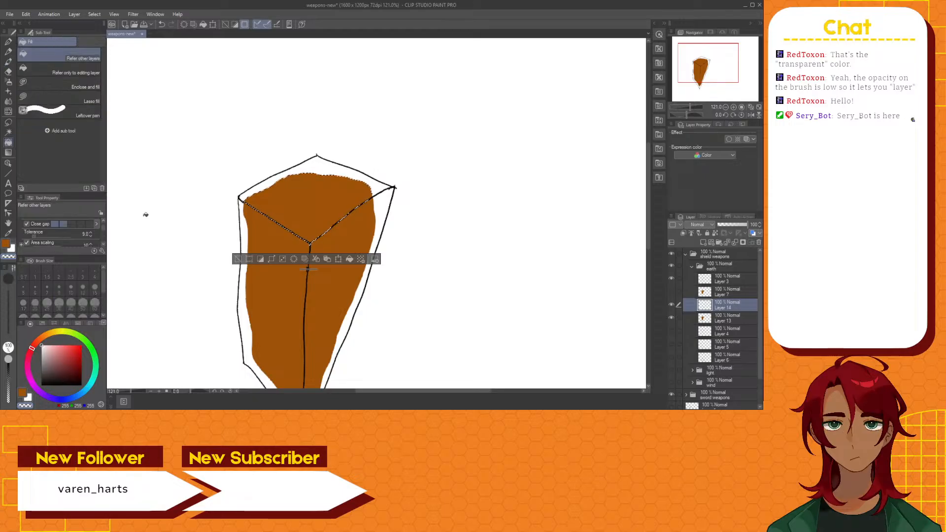
left_click(12, 253)
left_click(286, 203)
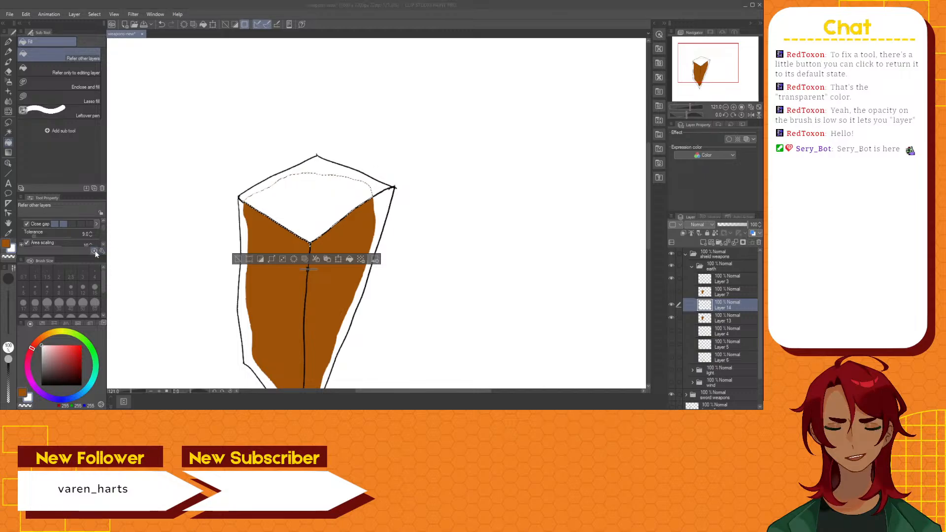
left_click(400, 160)
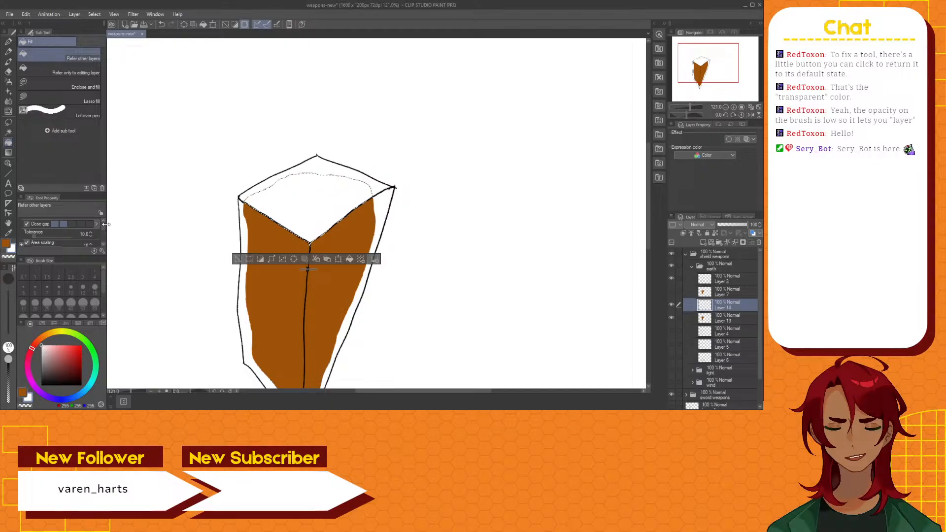
left_click_drag(104, 229, 106, 242)
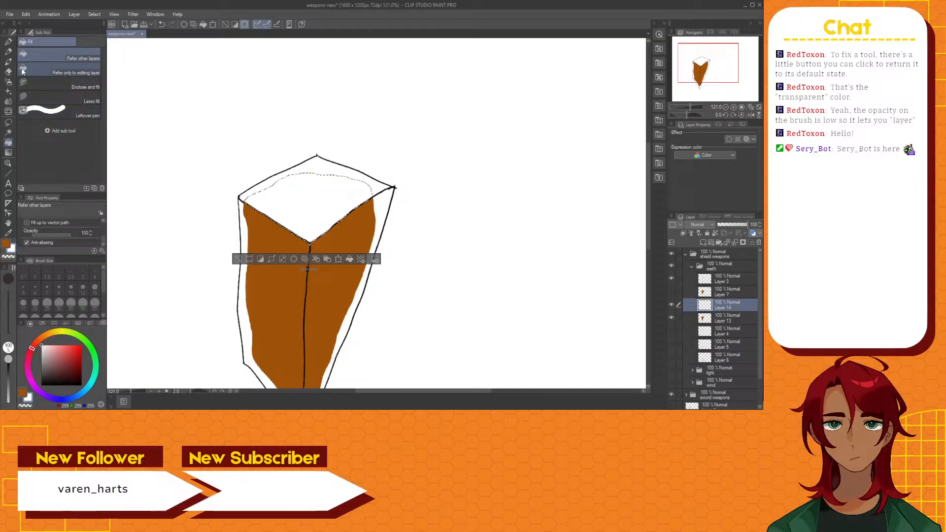
Step: Erase the opaque white from the top face and refill it with white at 50 fill opacity
left_click(9, 71)
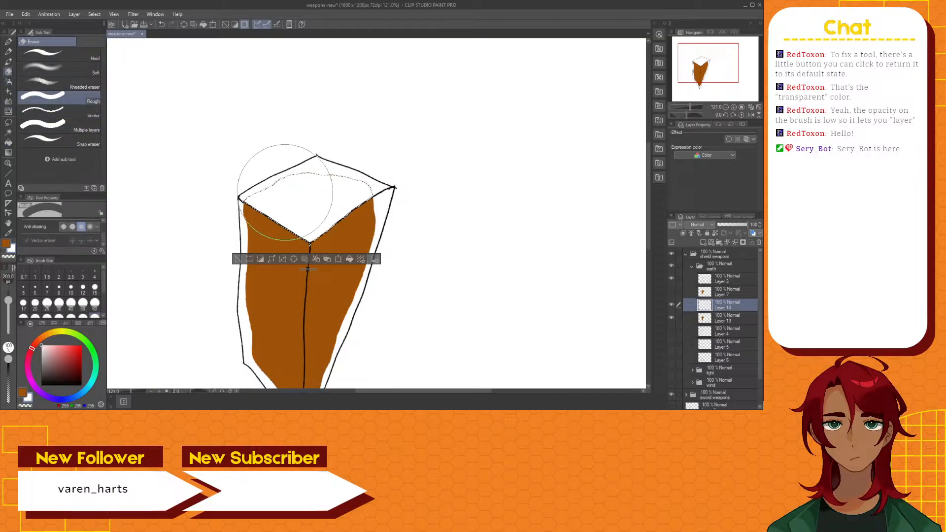
mouse_move(285, 193)
left_mouse_down()
mouse_move(335, 178)
mouse_move(332, 212)
mouse_move(232, 191)
mouse_move(303, 196)
left_mouse_up()
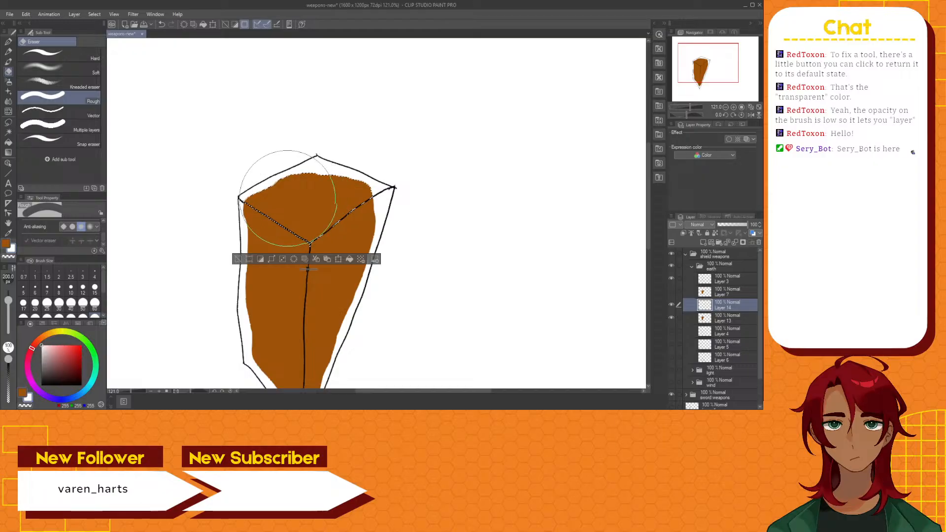
left_click(9, 142)
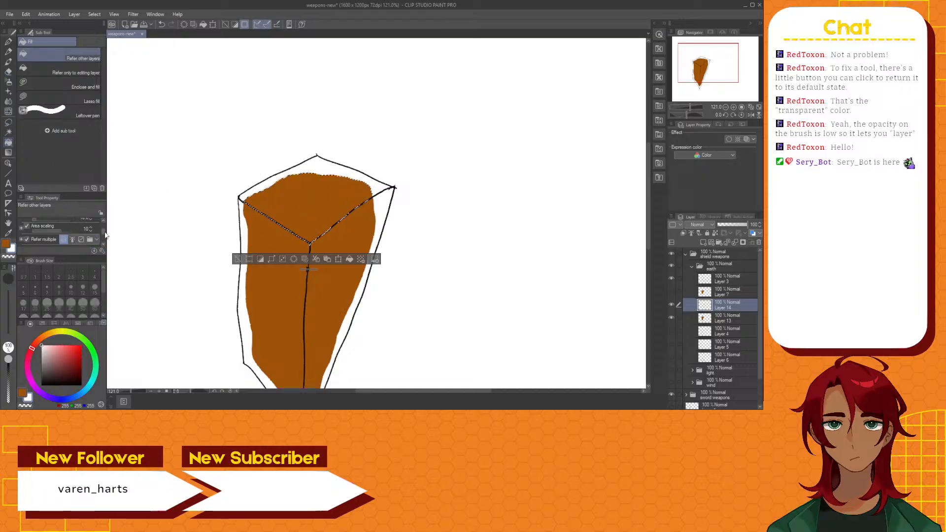
scroll(103, 243, "down", 3)
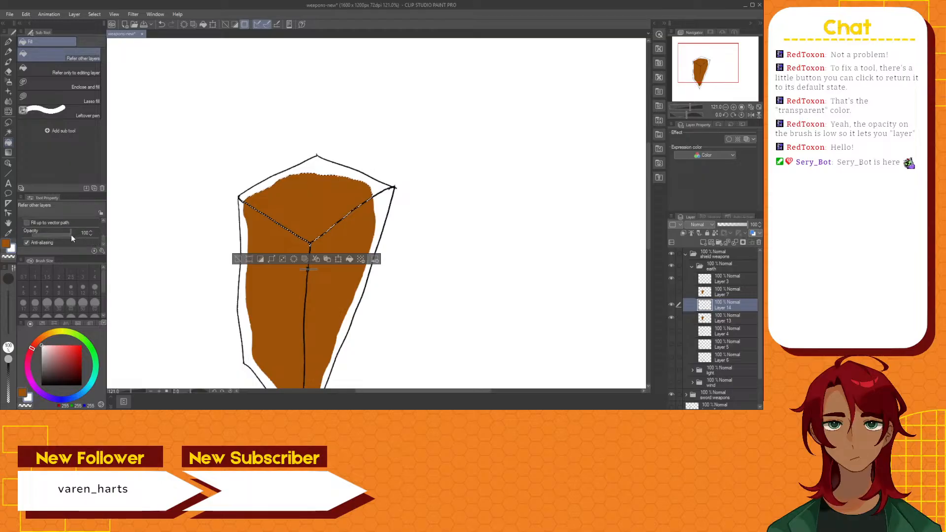
left_click_drag(71, 235, 52, 232)
left_click(313, 208)
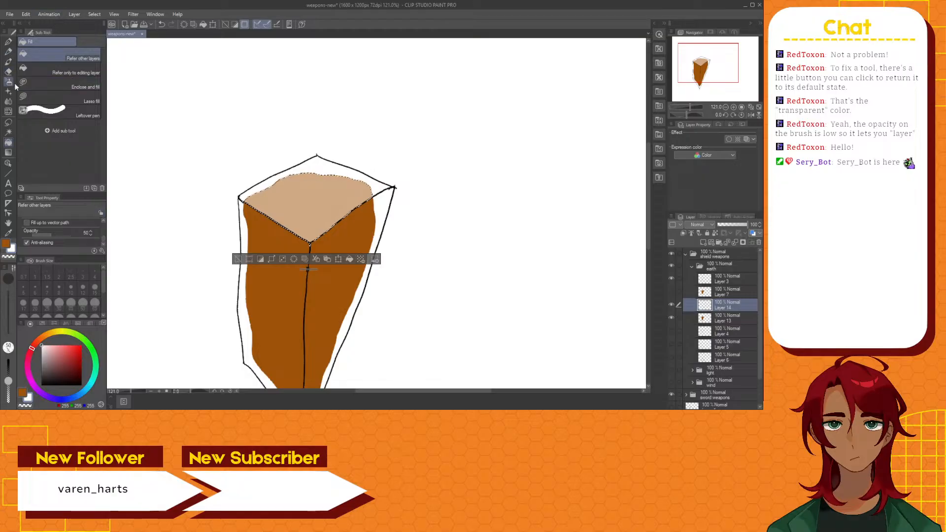
Step: Blur the semi-transparent white on the selected top face with the Blur blending tool
left_click(9, 100)
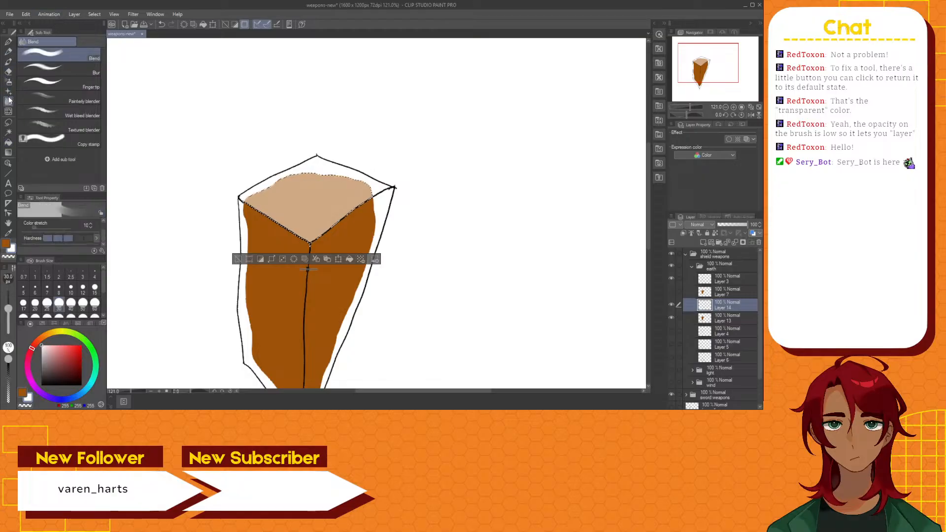
left_click(69, 68)
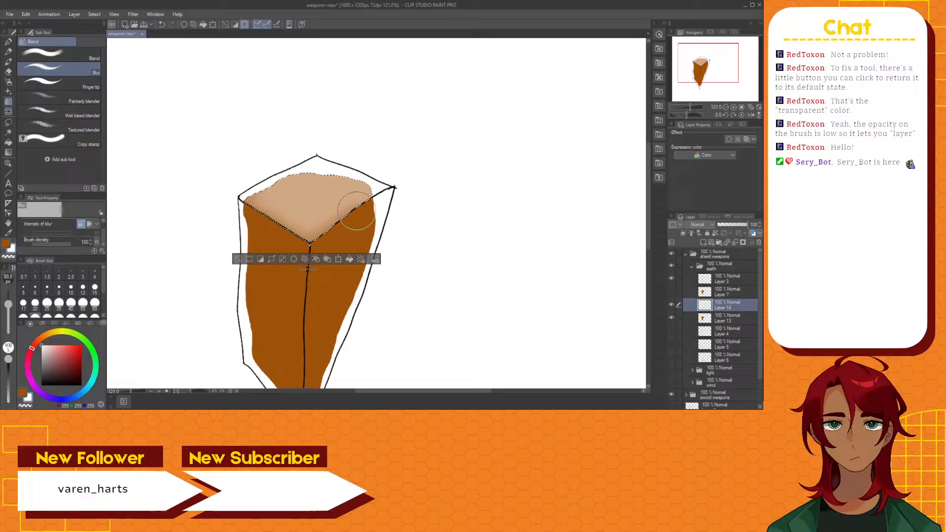
mouse_move(353, 211)
left_mouse_down()
mouse_move(300, 235)
mouse_move(272, 233)
left_mouse_up()
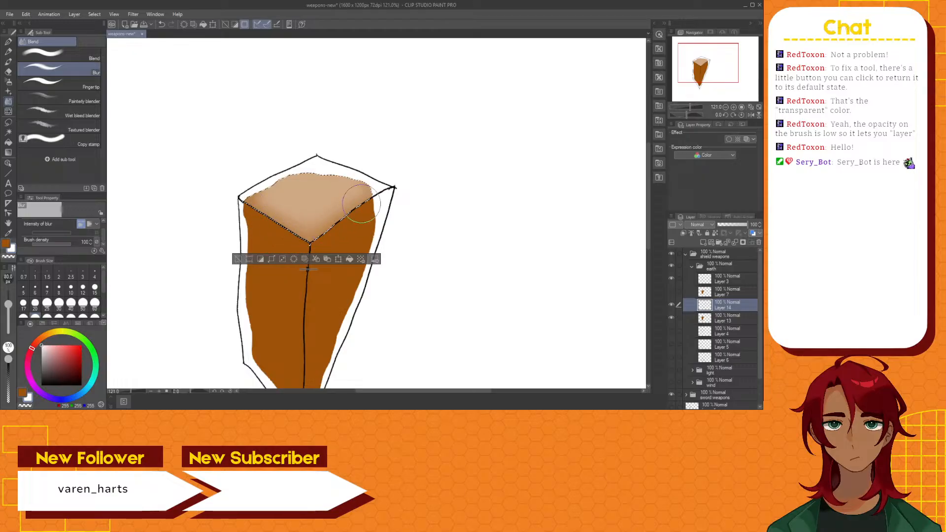
mouse_move(365, 201)
left_mouse_down()
mouse_move(318, 223)
mouse_move(269, 230)
mouse_move(320, 230)
mouse_move(260, 201)
mouse_move(312, 218)
mouse_move(379, 197)
mouse_move(325, 215)
left_mouse_up()
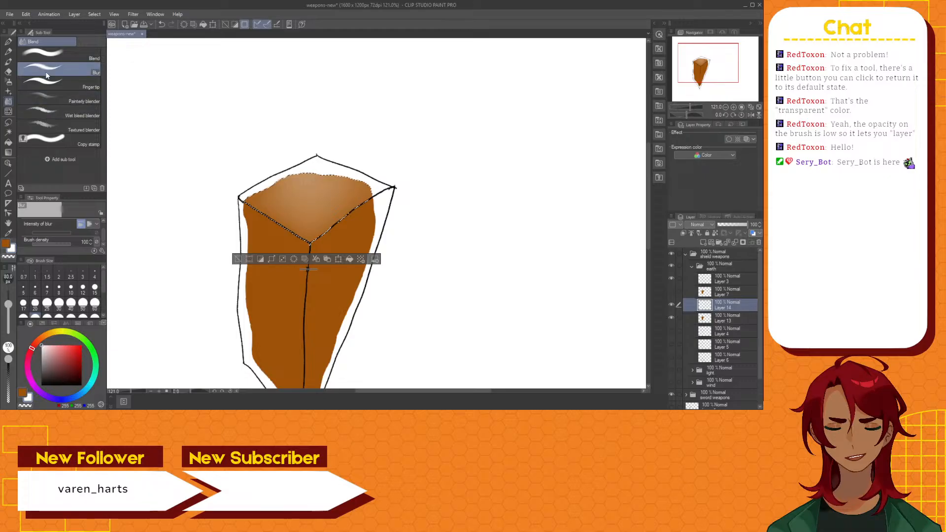
Step: Raise the Fill opacity to 100 and fill both the middle and the rim of the selected top face with white
left_click(8, 143)
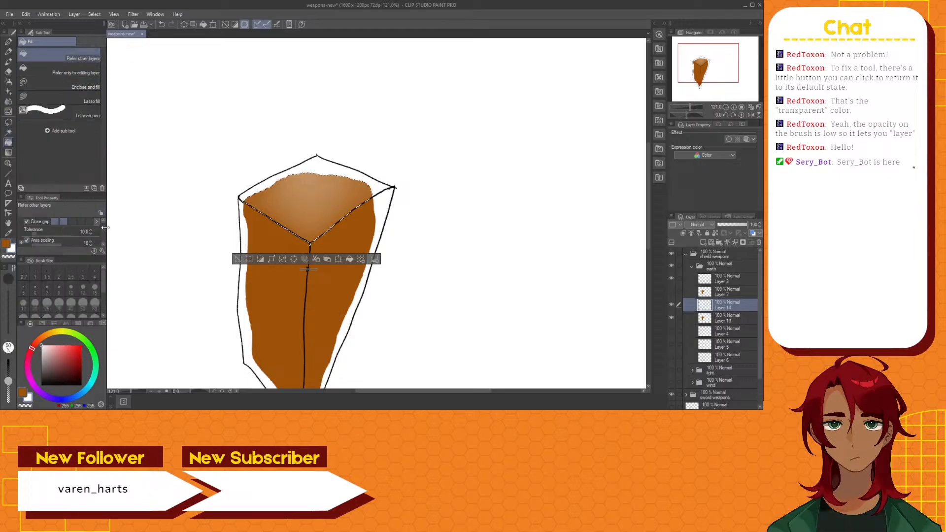
left_click_drag(104, 230, 78, 237)
left_click(50, 236)
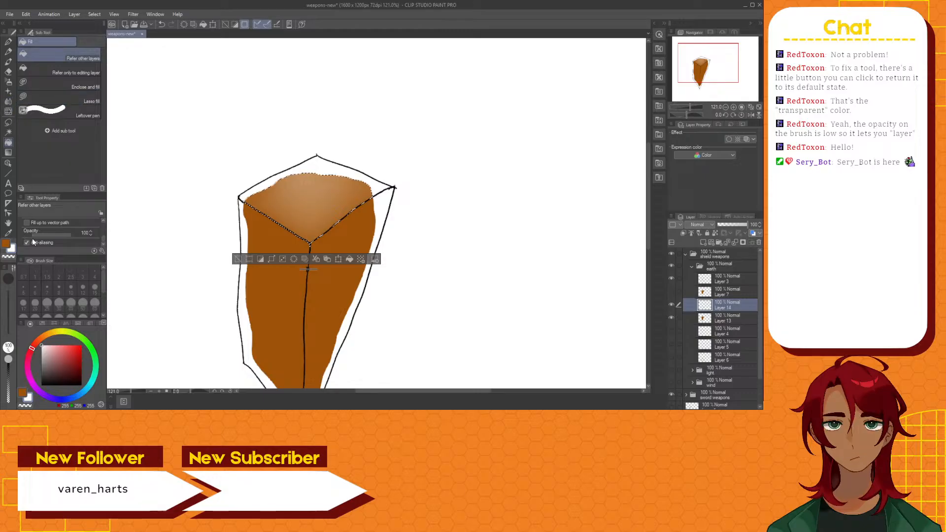
left_click(308, 204)
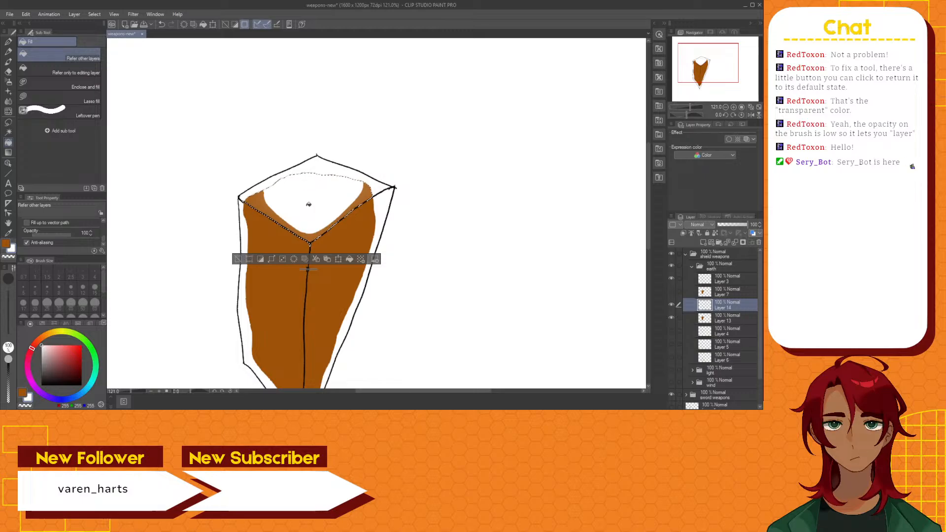
left_click(261, 201)
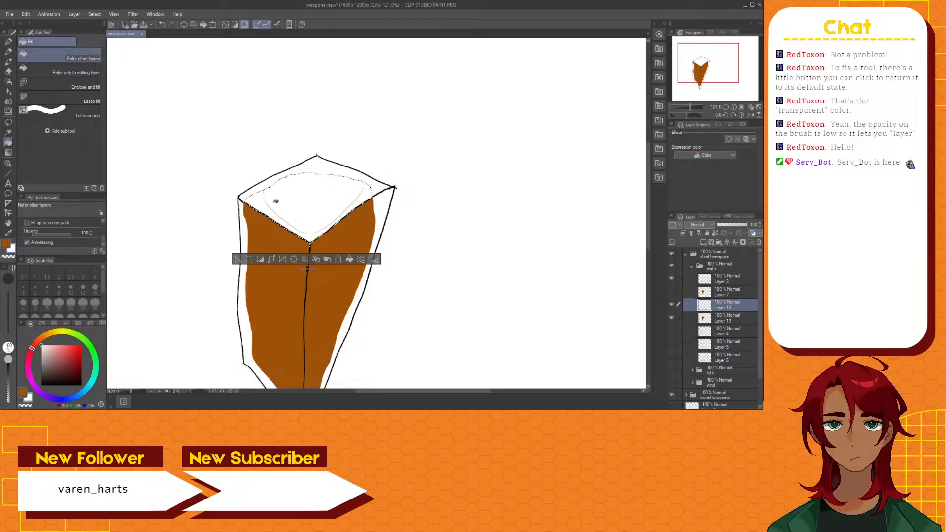
Step: Erase the two-part white fill with the Rough eraser and refill the selected top face evenly with white
left_click(8, 71)
mouse_move(268, 195)
left_mouse_down()
mouse_move(296, 183)
mouse_move(340, 197)
left_mouse_up()
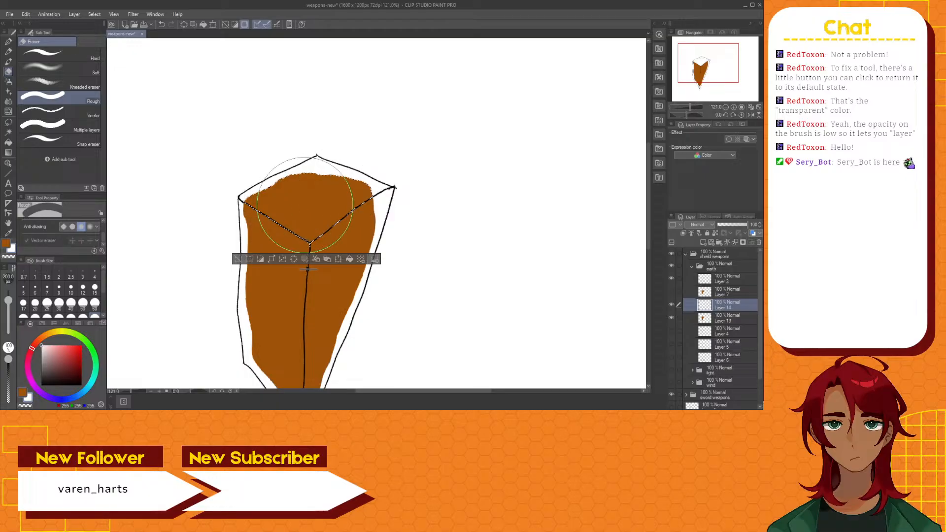
left_click(8, 142)
left_click(304, 197)
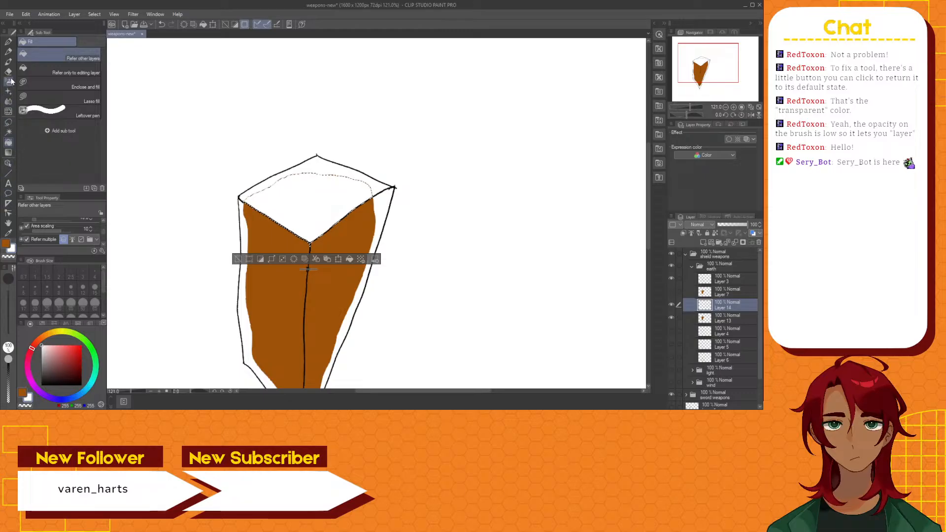
Step: Look through the pen, watercolor, eraser and airbrush sub tools for a brush suited to thinning the white
left_click(8, 62)
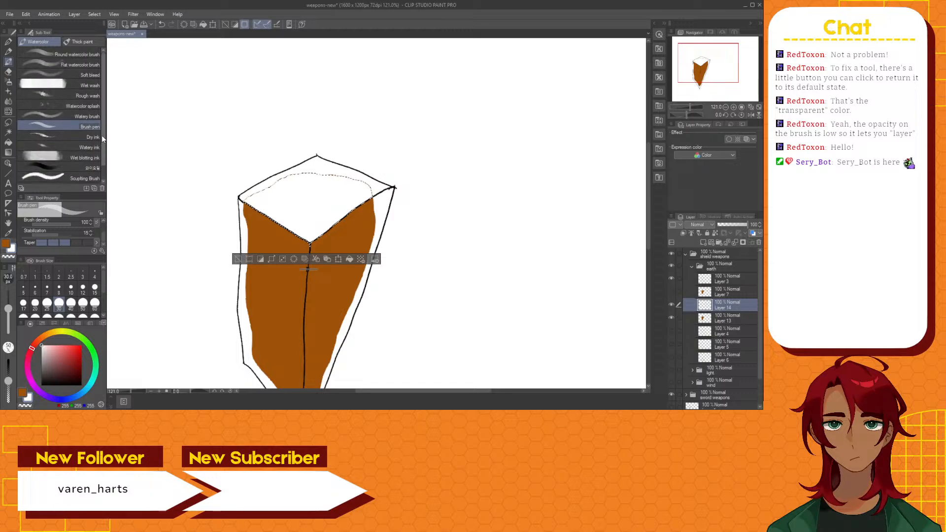
left_click_drag(102, 135, 101, 172)
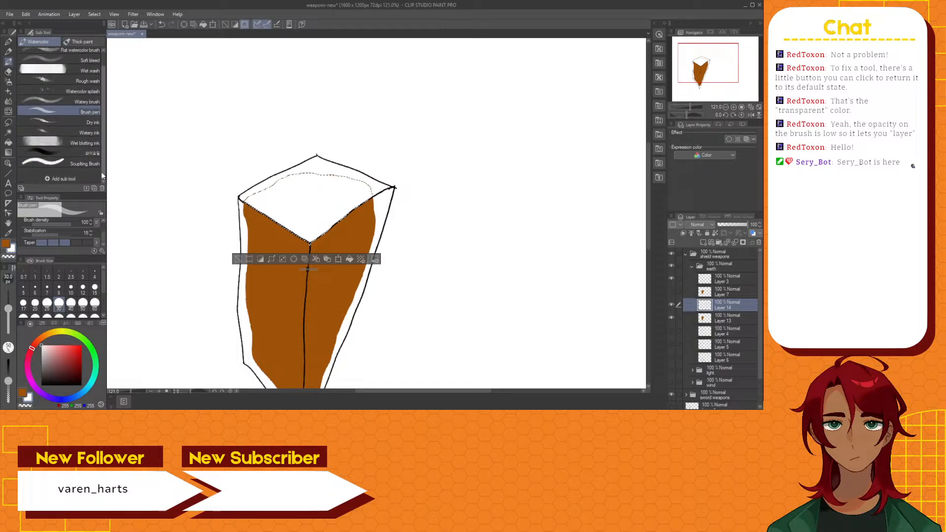
left_click(7, 42)
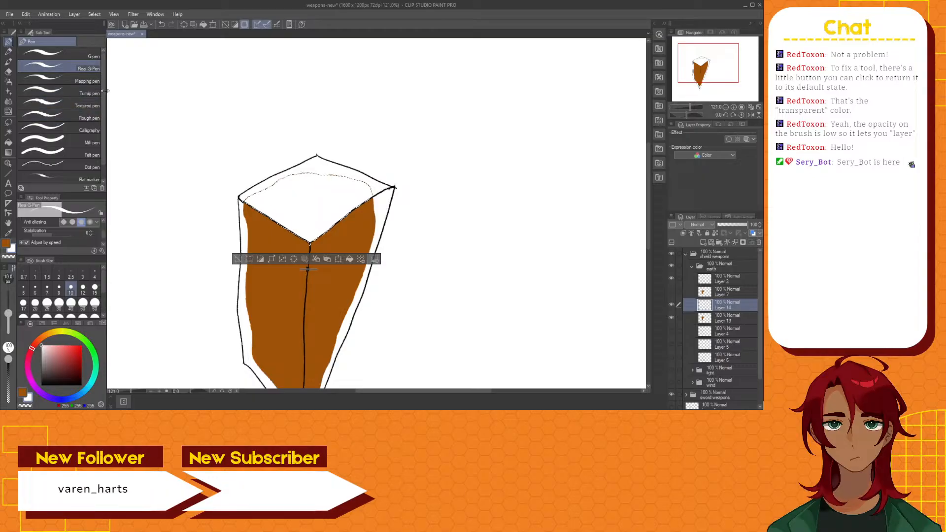
left_click_drag(103, 93, 107, 129)
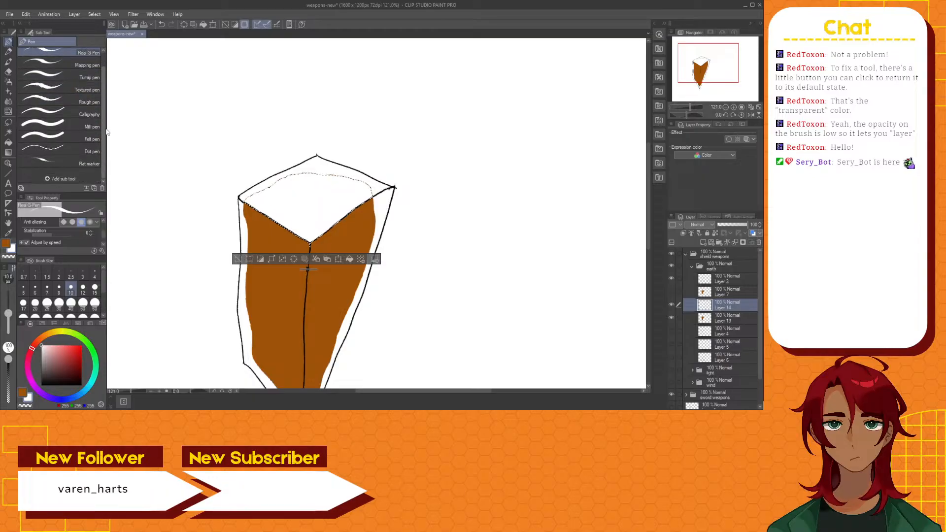
left_click(8, 52)
left_click(9, 62)
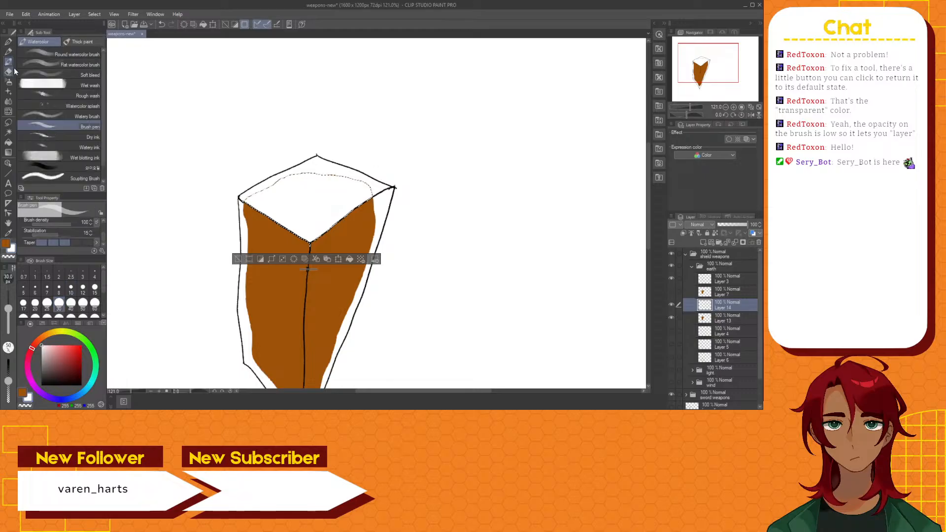
scroll(99, 118, "down", 2)
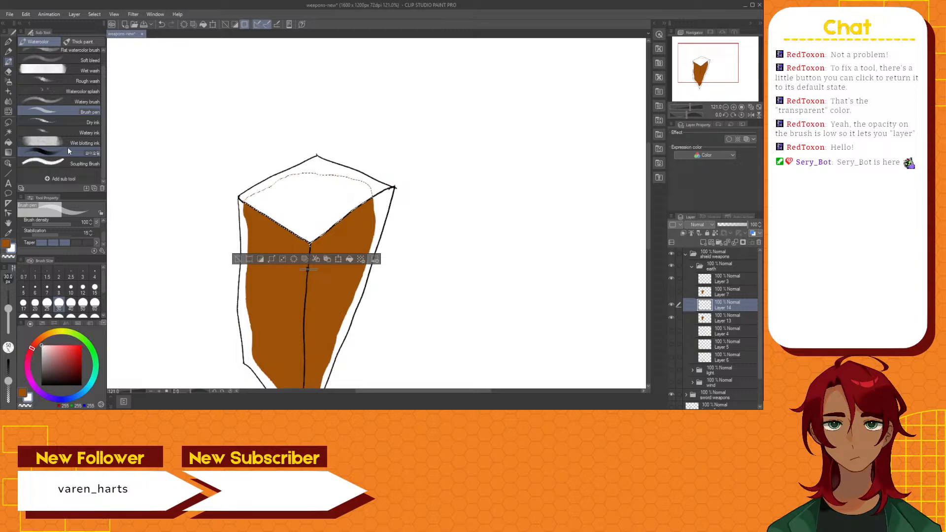
left_click(8, 72)
left_click(8, 82)
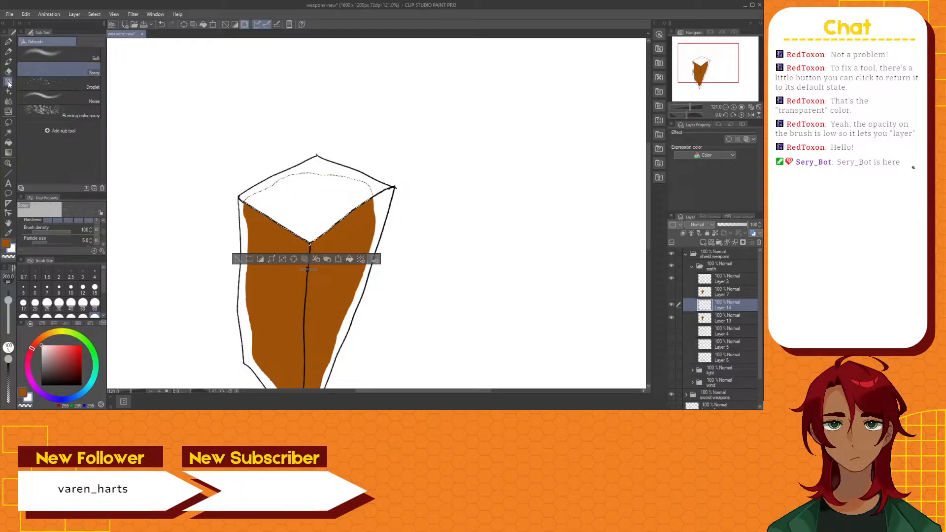
left_click(8, 61)
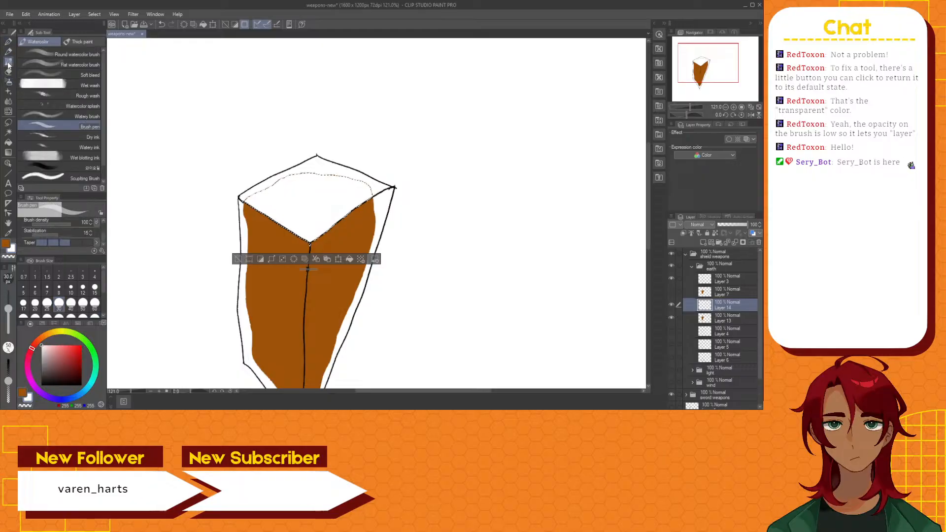
Step: Try clearing the top face's white with the Sculpting Brush at size 17 using the transparent color
left_click(52, 177)
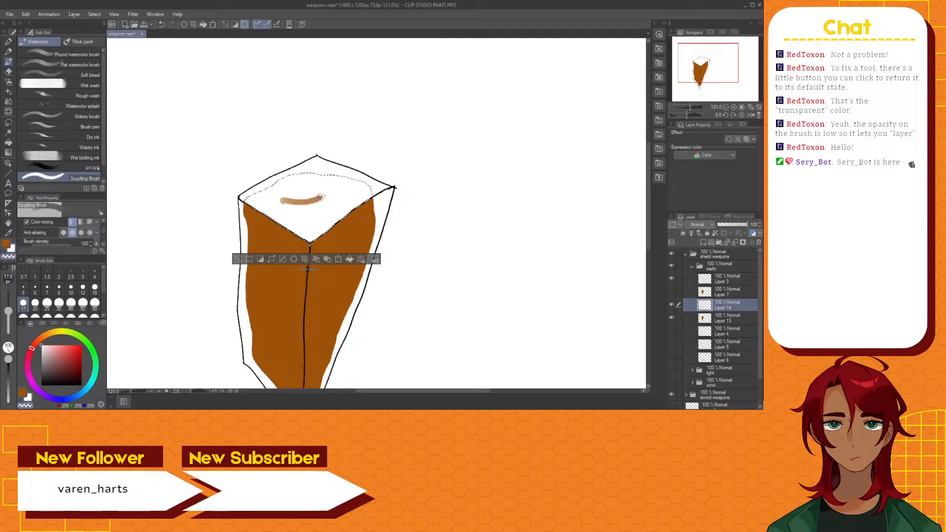
mouse_move(318, 221)
left_mouse_down()
mouse_move(354, 202)
mouse_move(335, 194)
left_mouse_up()
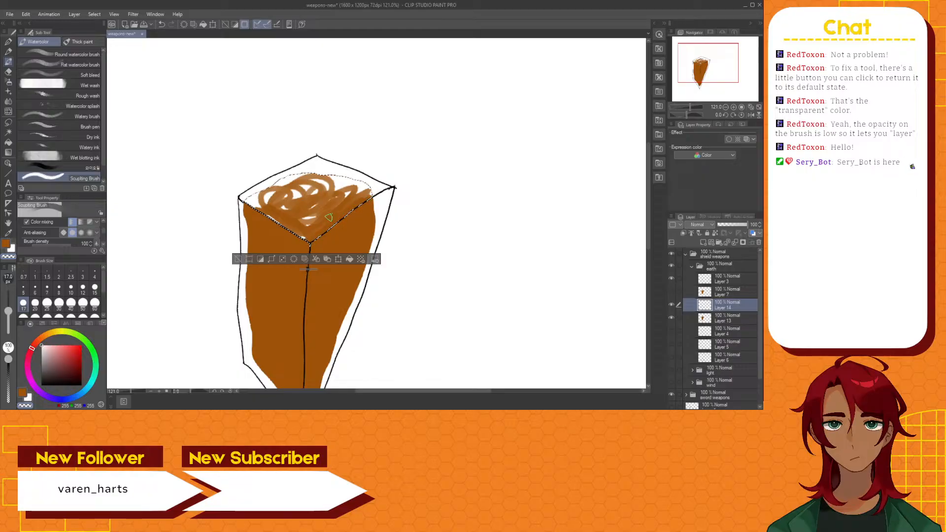
left_click_drag(104, 234, 104, 223)
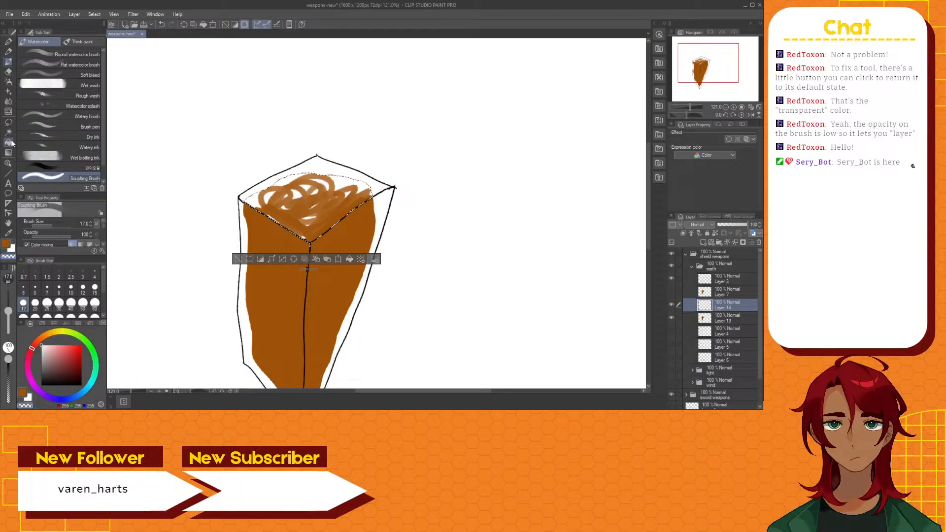
Step: Erase the scribbled white from the top face with the Rough eraser and refill it with opaque white
left_click(9, 71)
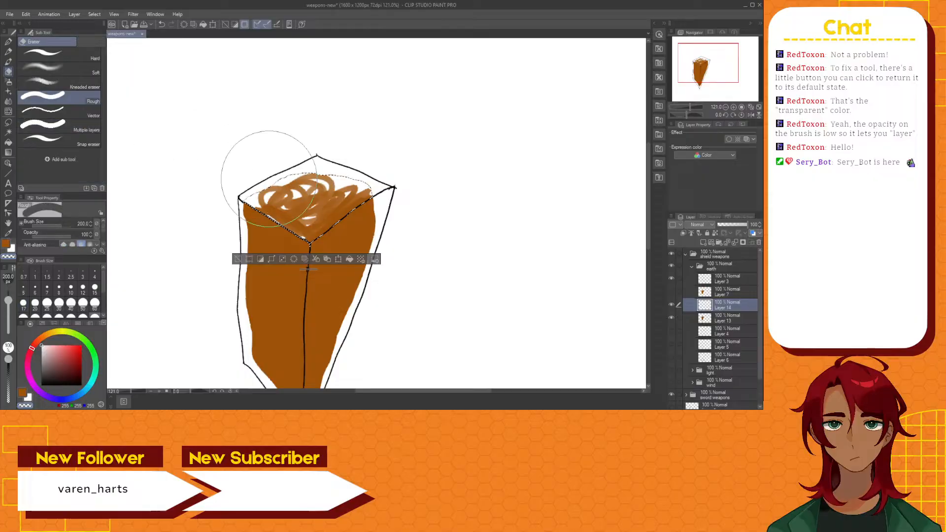
left_click_drag(268, 172, 275, 183)
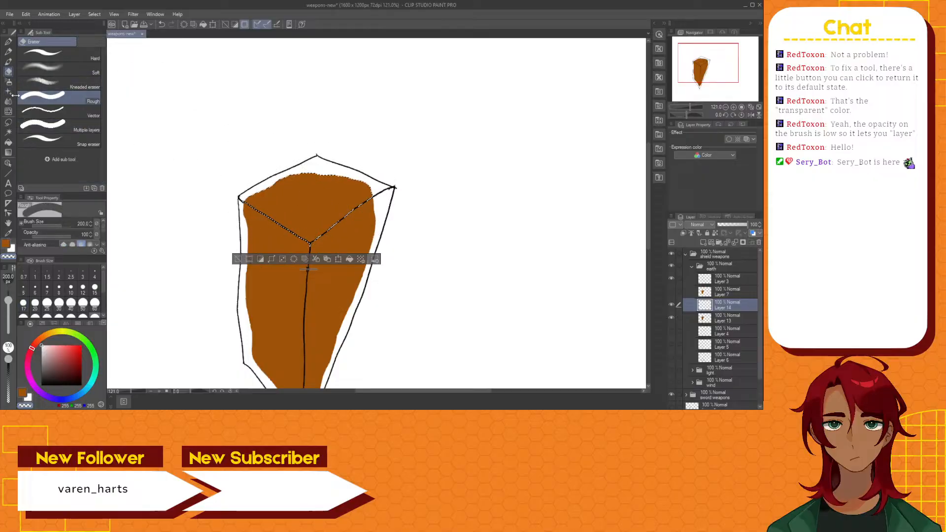
left_click(9, 143)
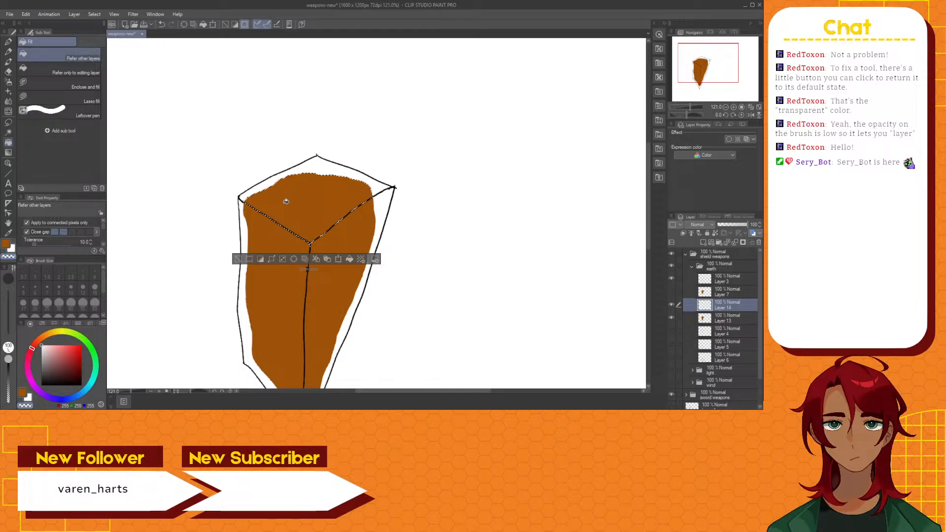
key("c")
left_click(329, 203)
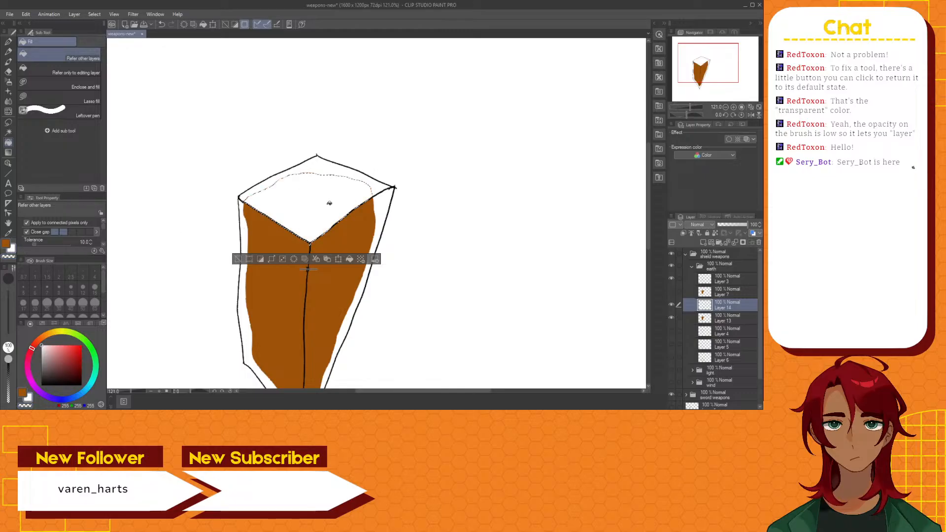
Step: Set the Brush pen to size 500, try thinning the top face's white at 50 opacity, and undo the stroke
left_click(9, 62)
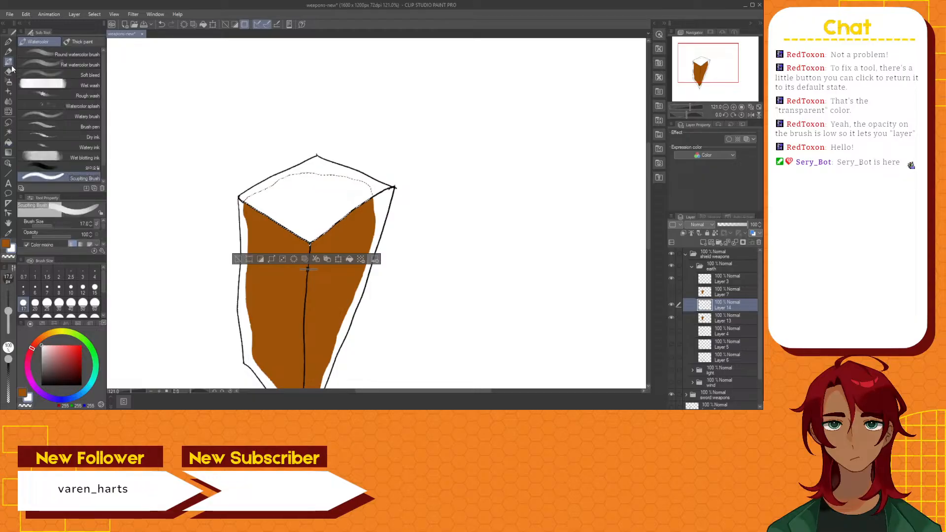
left_click(68, 128)
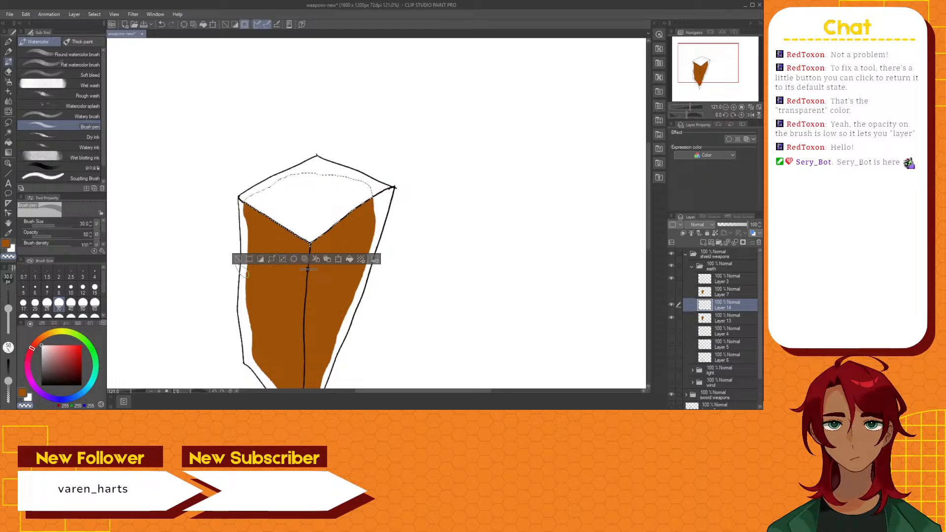
scroll(84, 288, "down", 1)
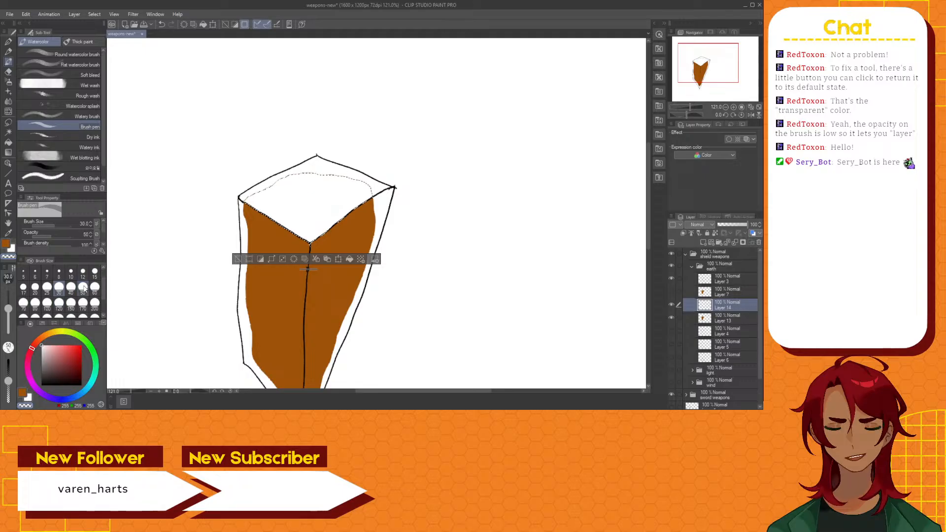
scroll(84, 288, "down", 1)
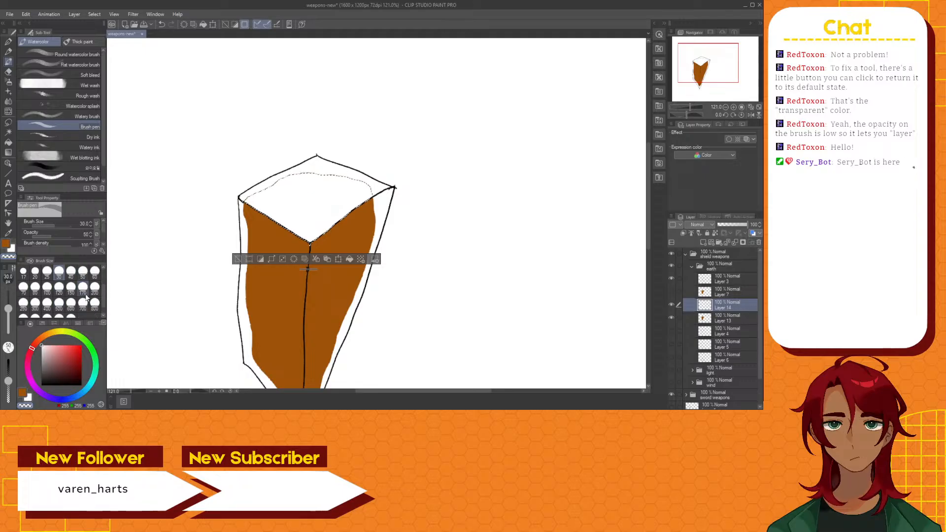
left_click(59, 305)
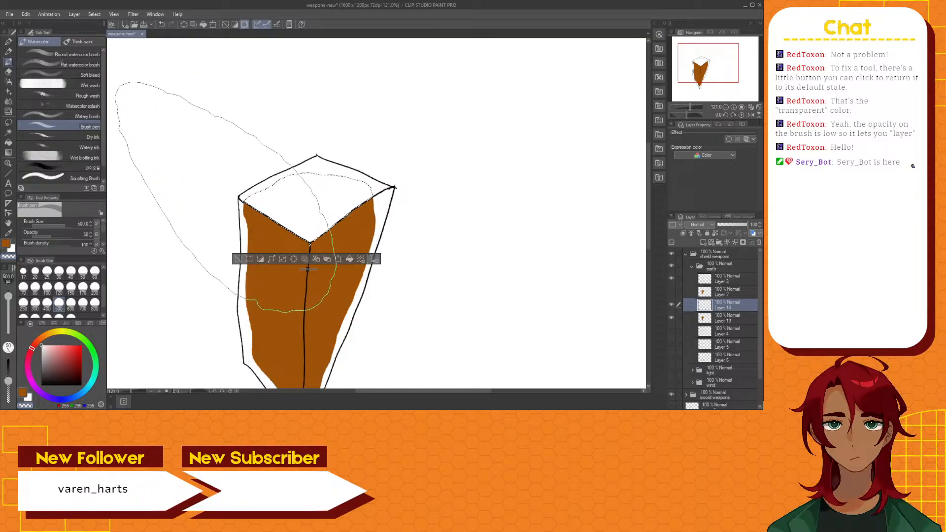
mouse_move(224, 197)
left_mouse_down()
mouse_move(384, 185)
mouse_move(342, 207)
mouse_move(251, 222)
mouse_move(334, 230)
left_mouse_up()
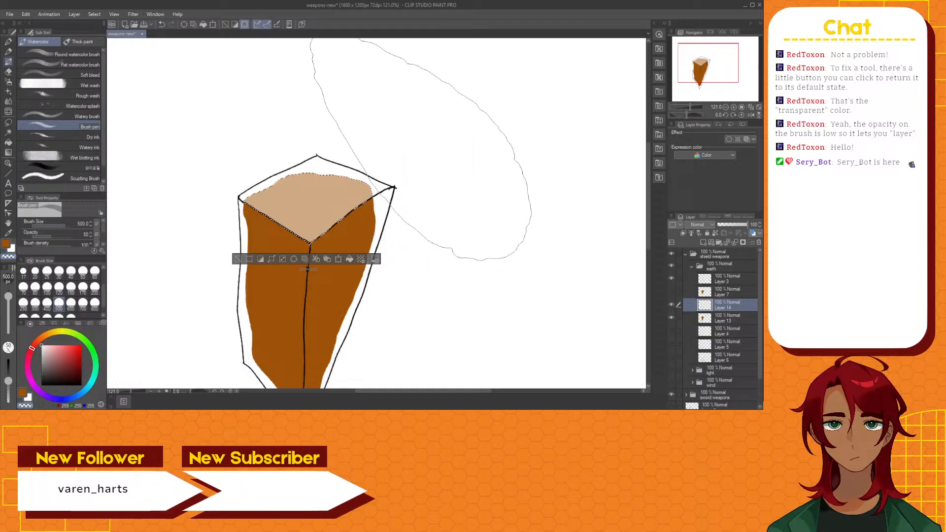
key("ctrl+z")
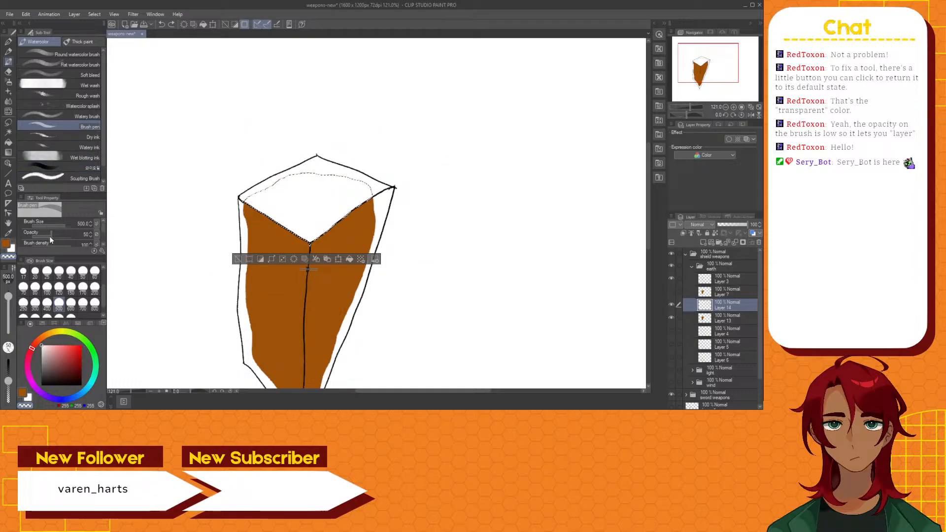
Step: Thin the top face's white with the Brush pen at 75 opacity, and reduce the brush size to 30
left_click_drag(52, 235, 60, 237)
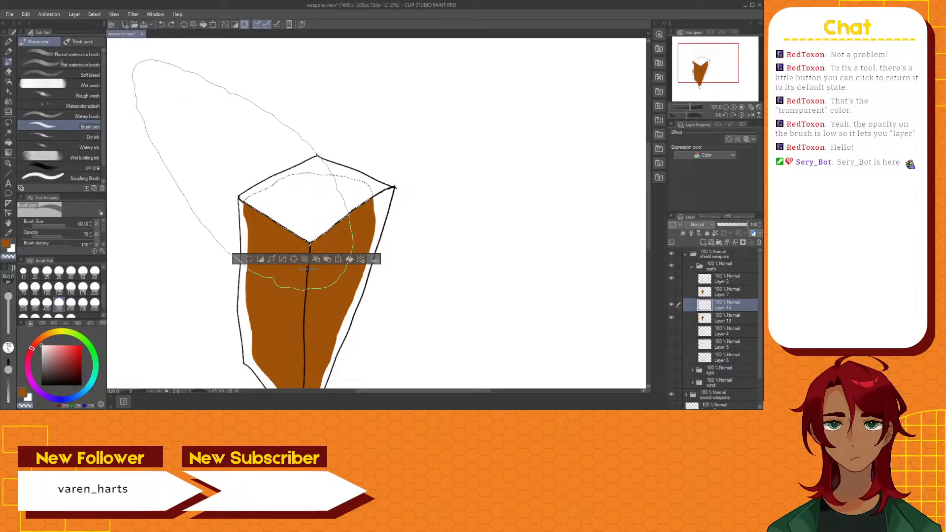
mouse_move(303, 193)
left_mouse_down()
mouse_move(286, 204)
mouse_move(309, 178)
mouse_move(270, 206)
mouse_move(327, 193)
left_mouse_up()
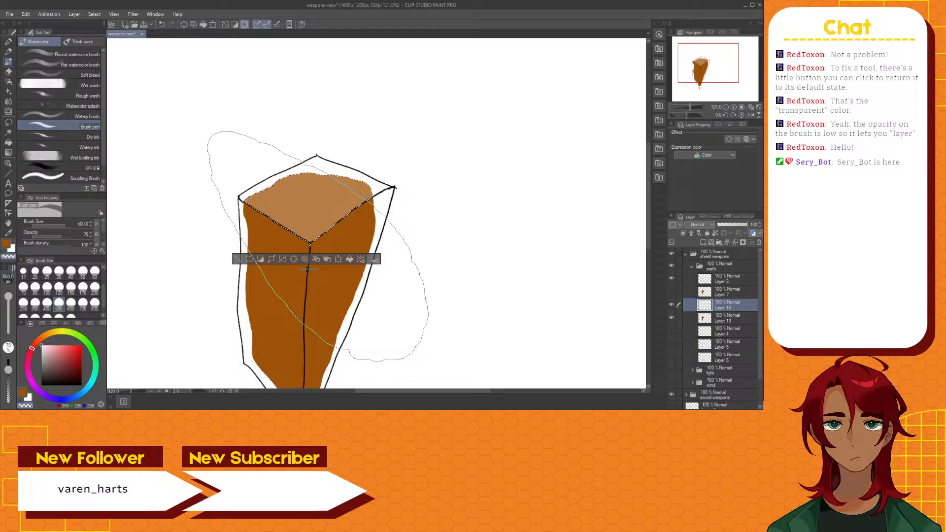
left_click(59, 272)
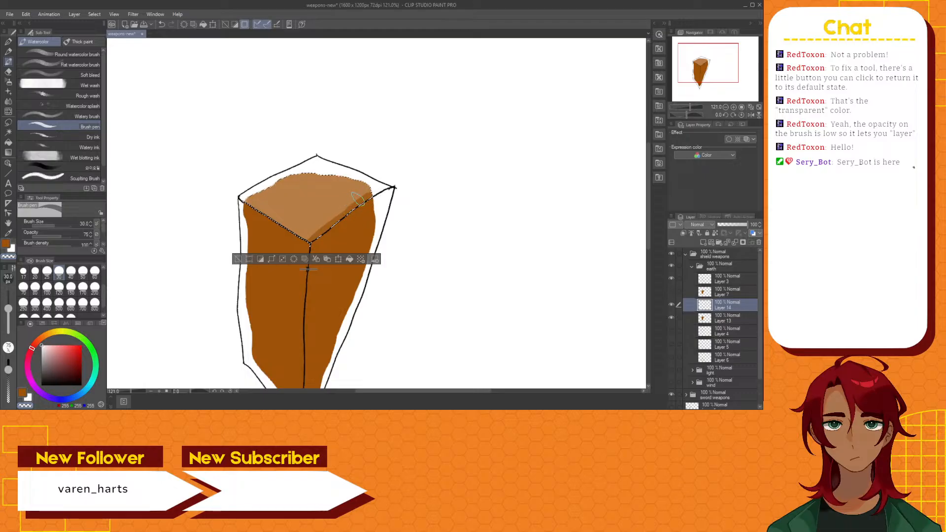
Step: Soften the lower edges of the top face's white highlight with the Blur tool at size 80
left_click(671, 279)
left_click(670, 279)
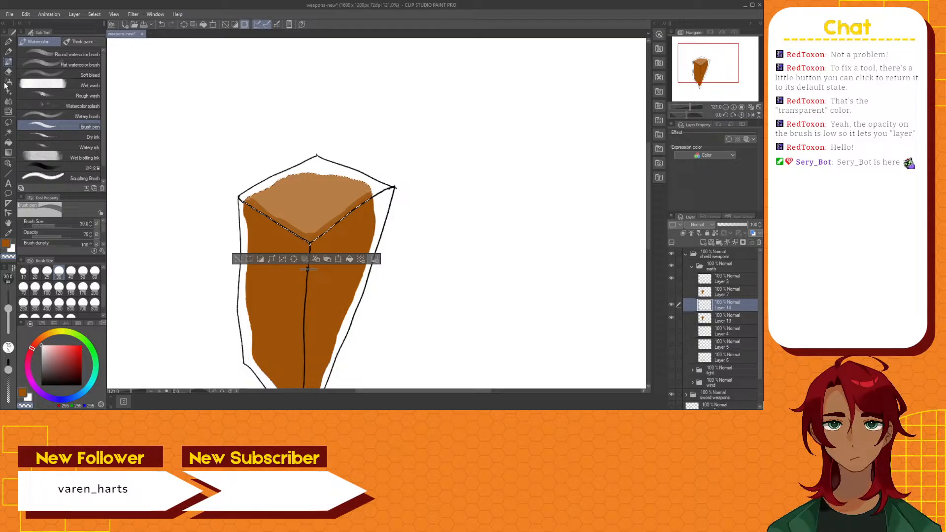
left_click(8, 102)
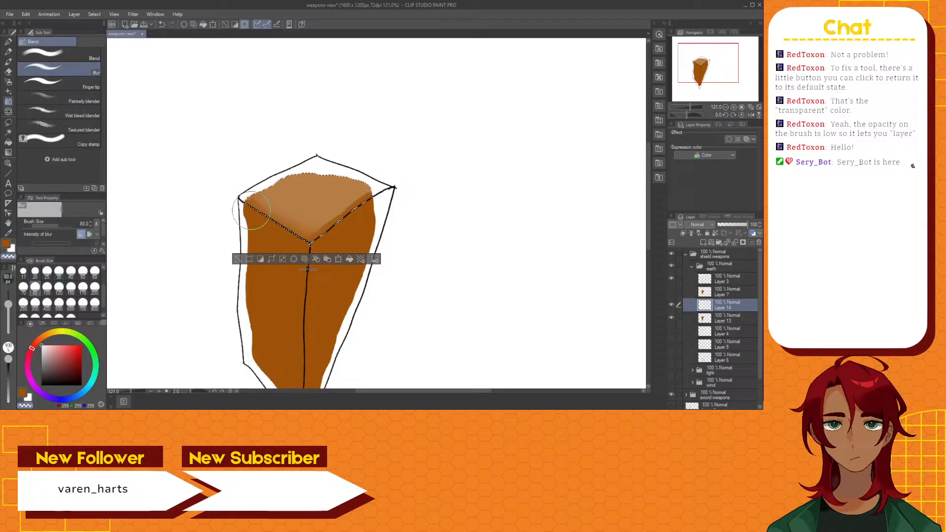
mouse_move(251, 211)
left_mouse_down()
mouse_move(277, 231)
mouse_move(329, 227)
left_mouse_up()
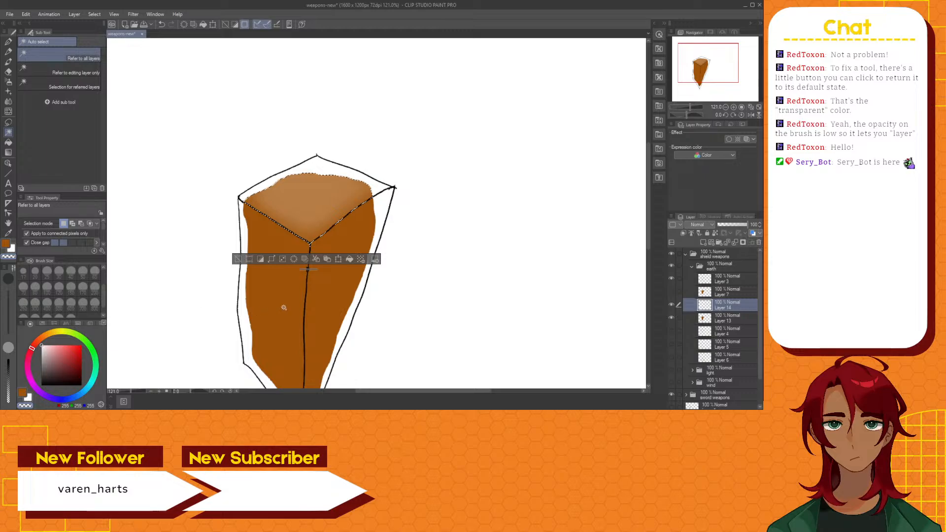
Step: Auto-select the weapon's right face, referring to all layers, and fill it with black on Layer 14
left_click(317, 299)
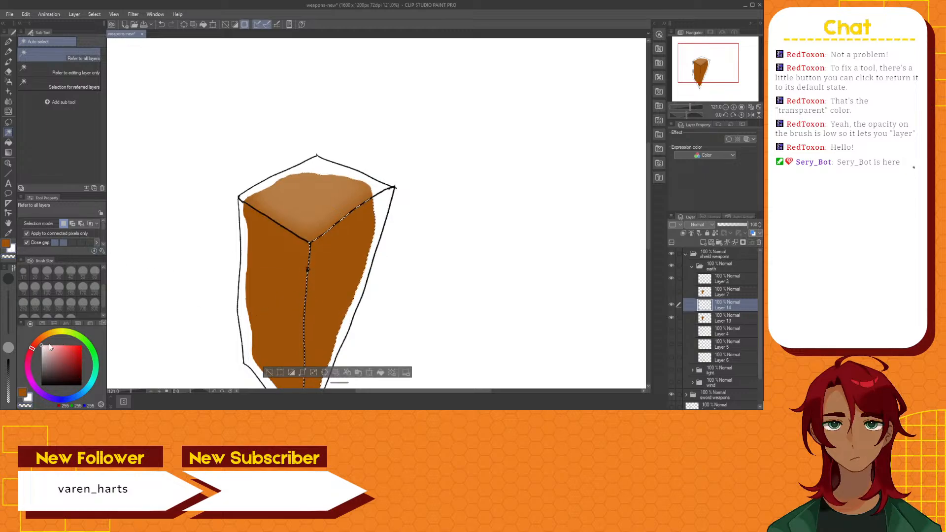
left_click(42, 385)
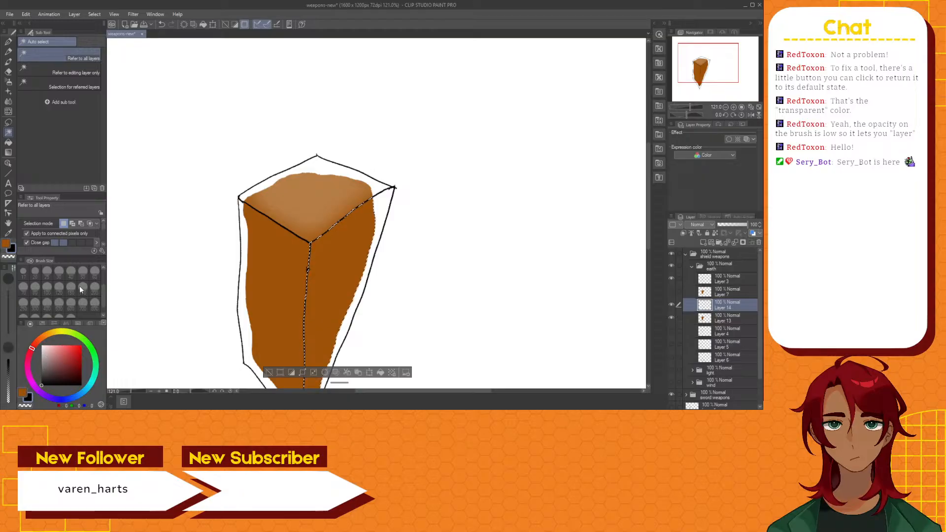
key("g")
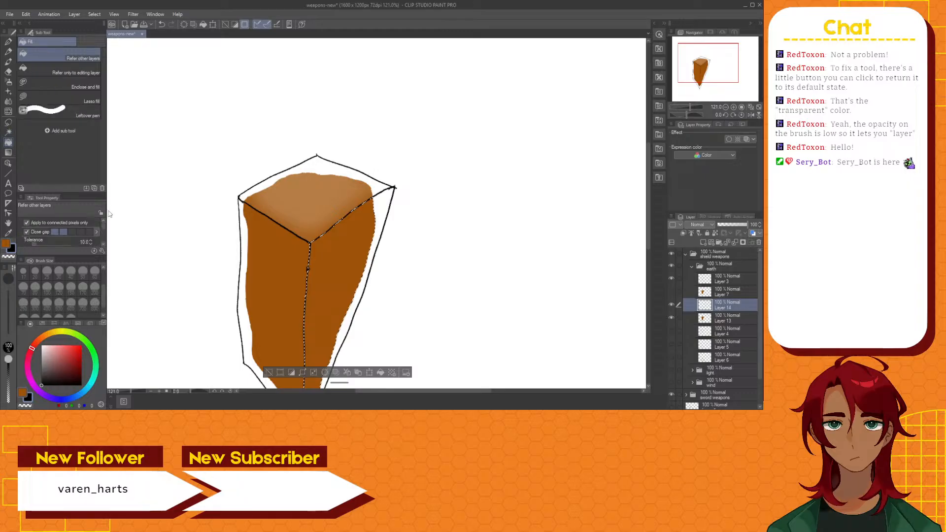
left_click(311, 274)
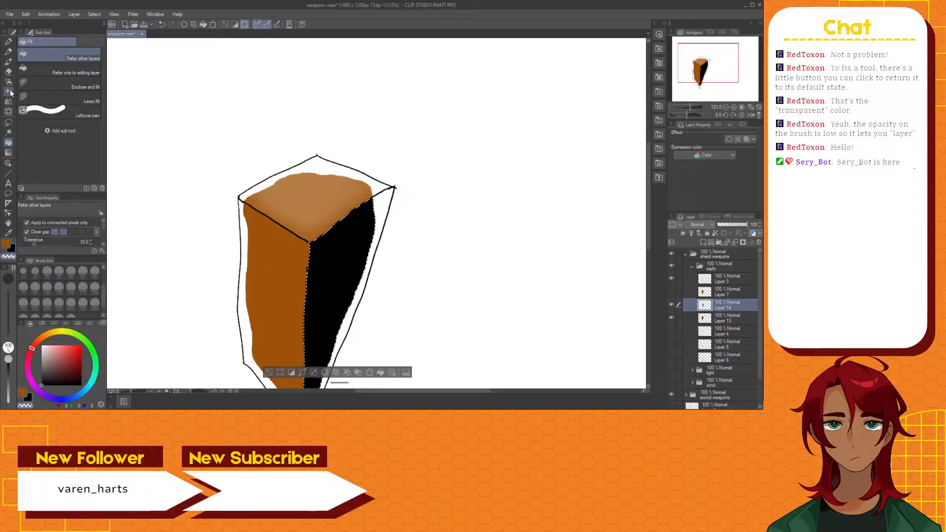
Step: Thin the right face's black fill down to its tip into an even shadow, using the transparent Brush pen at size 500 and 75 opacity
left_click(8, 63)
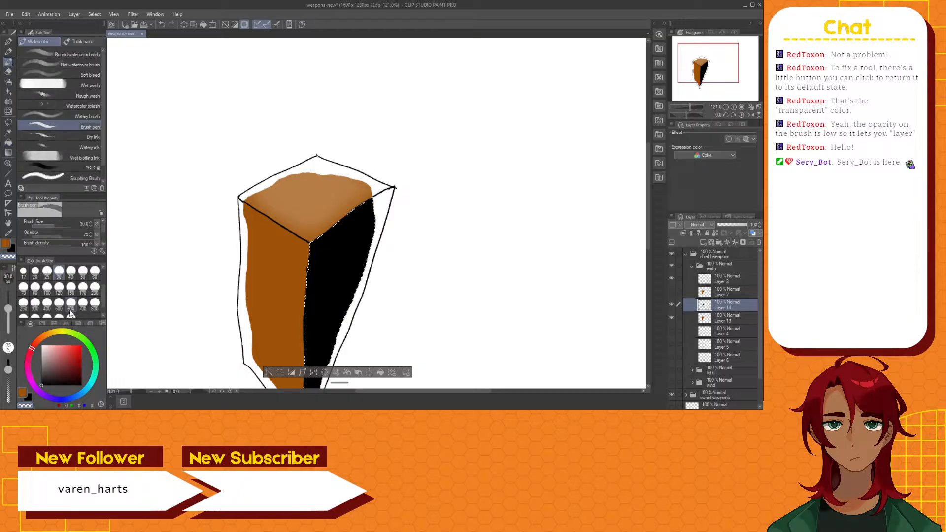
left_click(59, 303)
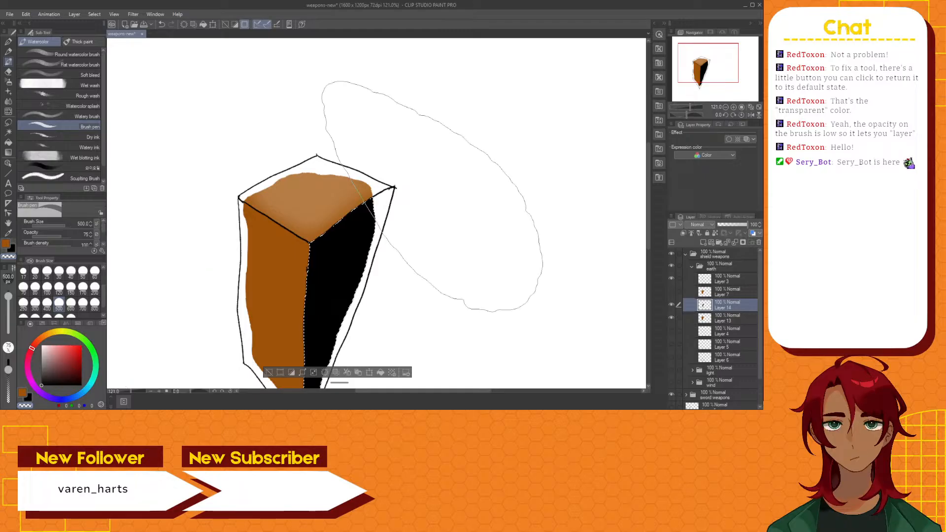
mouse_move(401, 215)
left_mouse_down()
mouse_move(354, 273)
mouse_move(388, 196)
mouse_move(324, 299)
mouse_move(332, 252)
mouse_move(324, 343)
mouse_move(305, 377)
left_mouse_up()
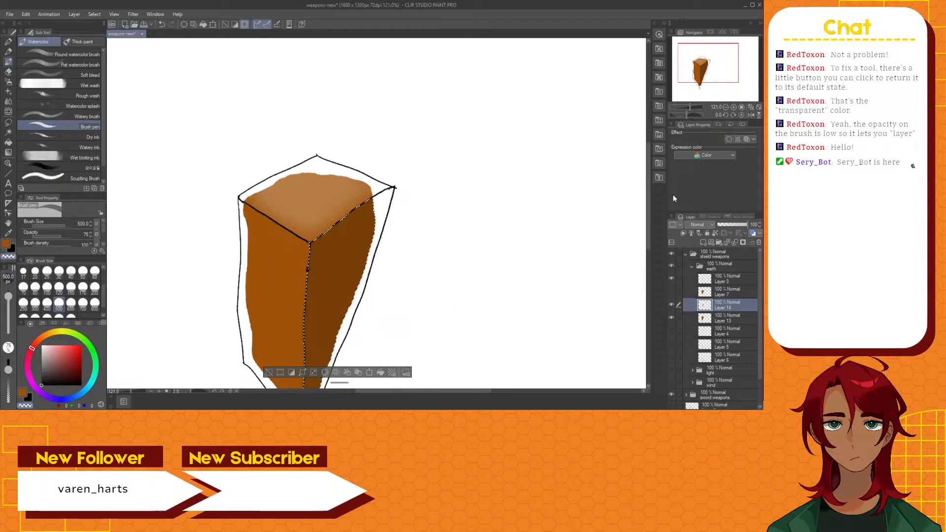
left_click_drag(649, 181, 648, 204)
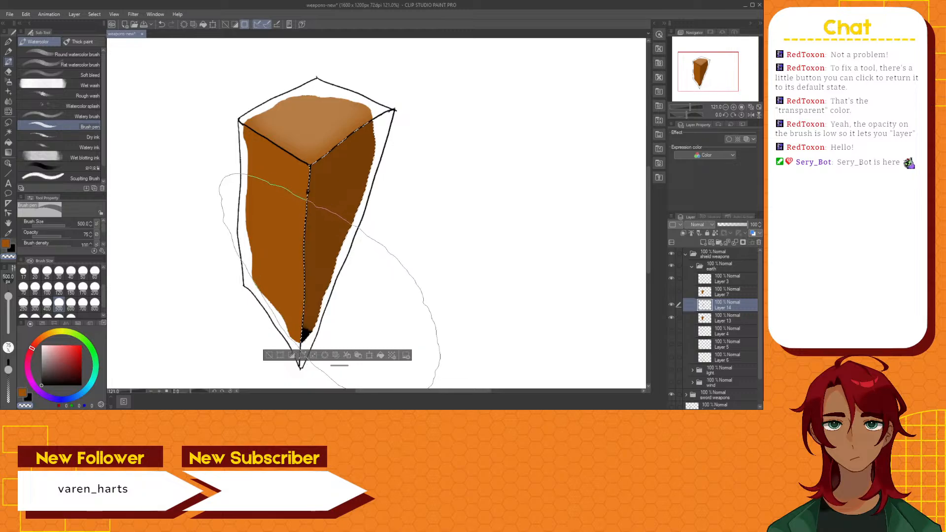
key("ctrl+z")
mouse_move(315, 329)
left_mouse_down()
mouse_move(302, 329)
mouse_move(319, 252)
mouse_move(297, 292)
left_mouse_up()
mouse_move(342, 176)
left_mouse_down()
mouse_move(320, 272)
mouse_move(329, 231)
mouse_move(368, 159)
mouse_move(343, 203)
mouse_move(354, 197)
mouse_move(339, 200)
mouse_move(361, 189)
mouse_move(352, 241)
mouse_move(323, 342)
left_mouse_up()
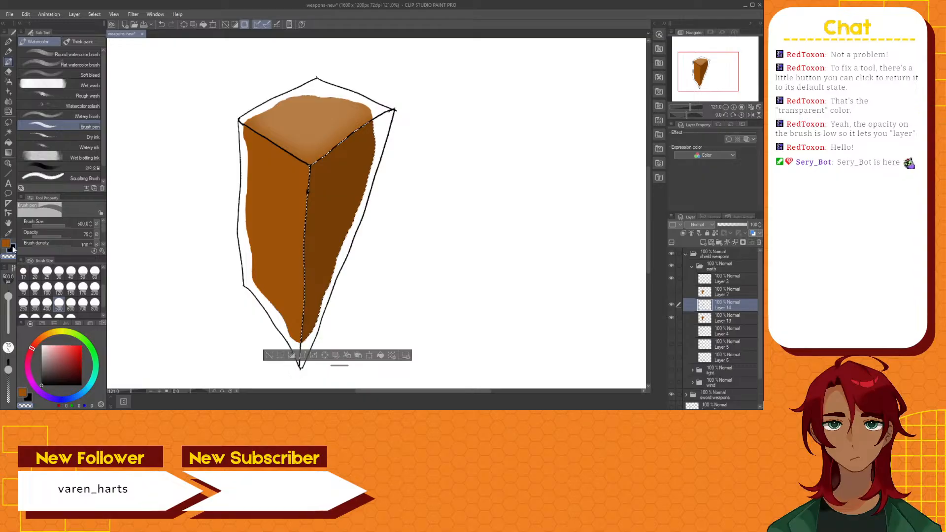
Step: Thin the shadow along the right face's inner and upper edges with the Brush pen at size 30, save, and hide Layer 3's line art
left_click(59, 272)
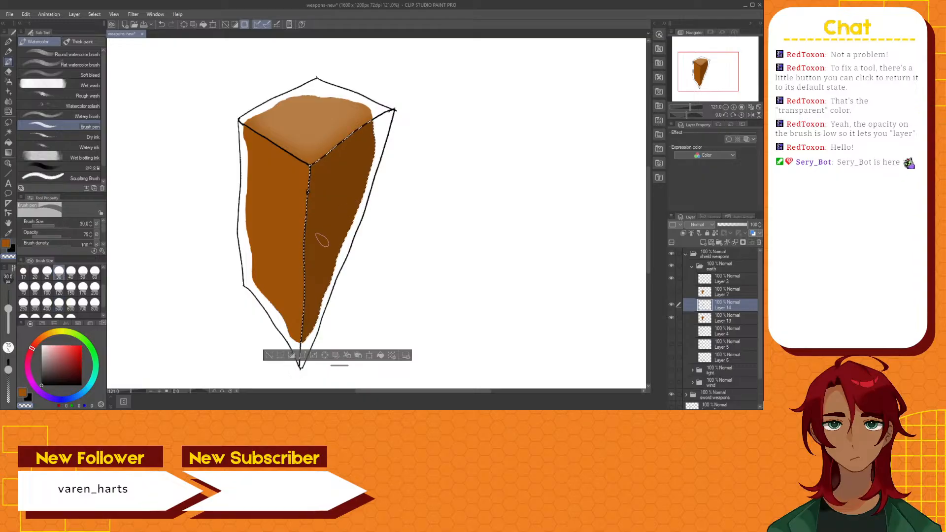
left_click_drag(300, 337, 309, 198)
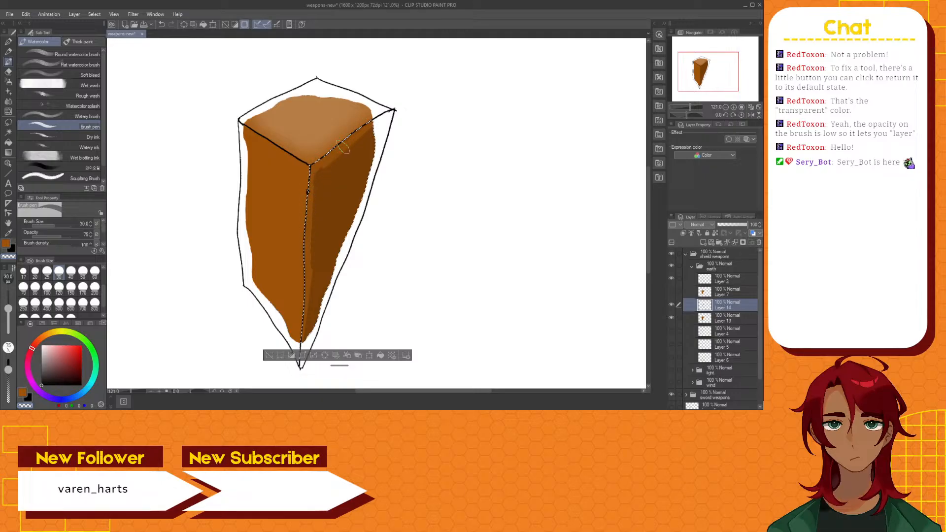
left_click_drag(367, 126, 308, 195)
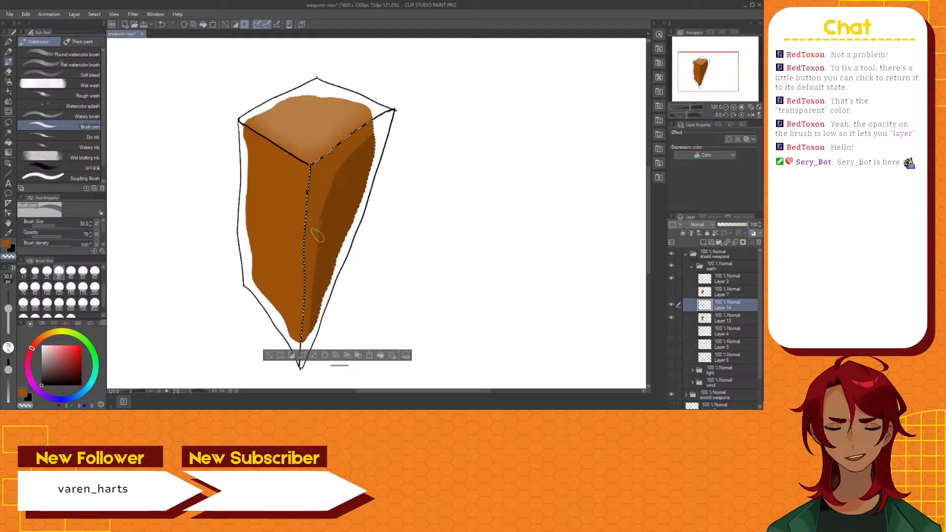
key("ctrl+s")
left_click_drag(328, 174, 379, 134)
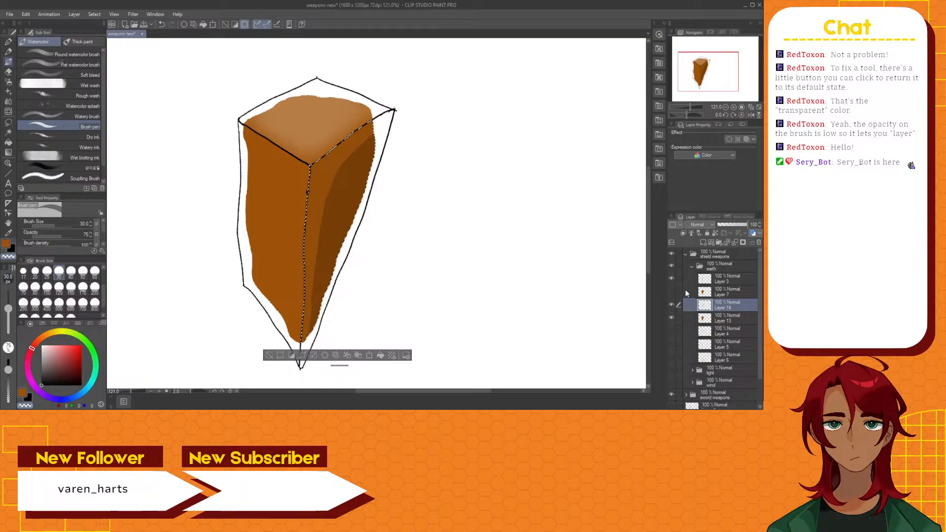
left_click(670, 278)
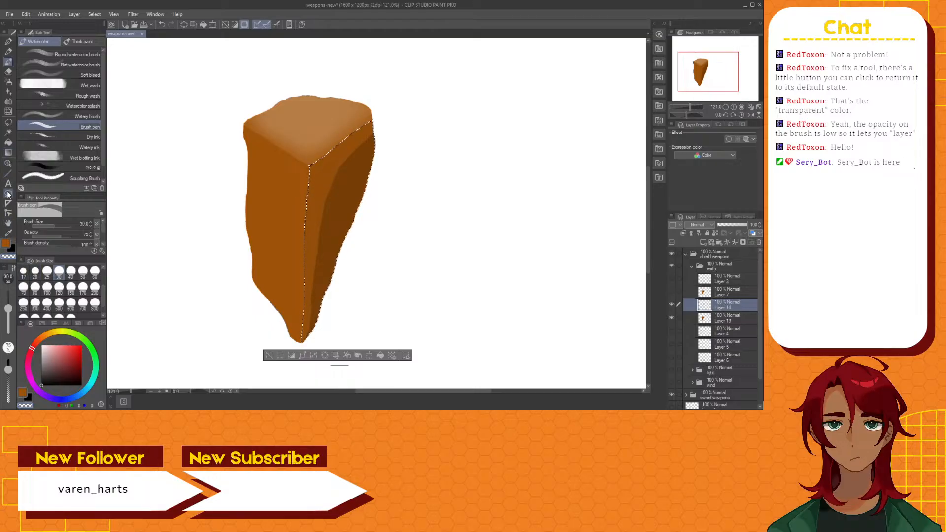
left_click(8, 233)
left_click(296, 204)
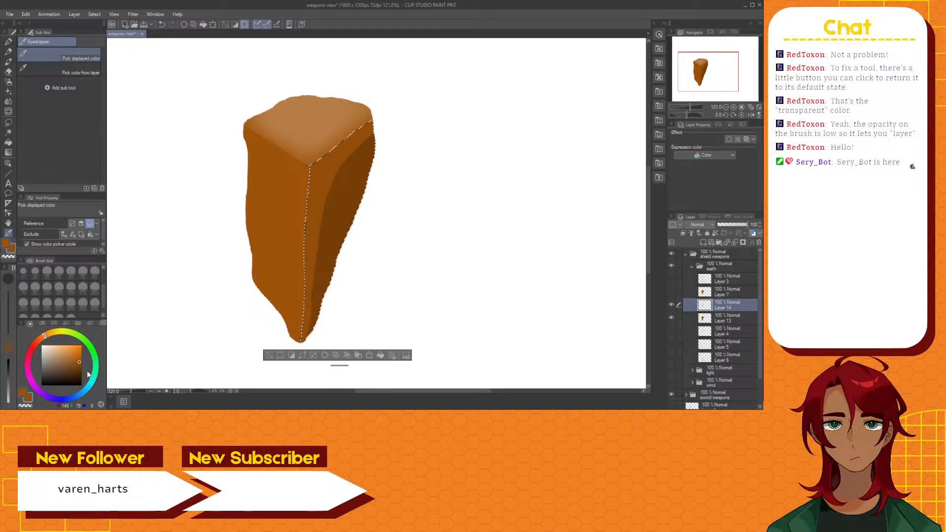
left_click_drag(80, 361, 20, 395)
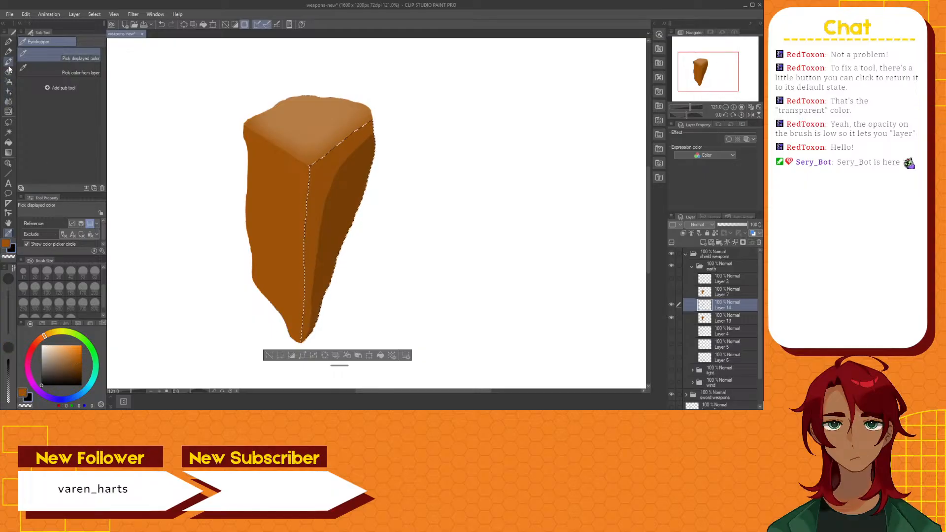
Step: Blend the right face's shadow edge with the Blur tool at size 80, and show Layer 3's line art
left_click(8, 101)
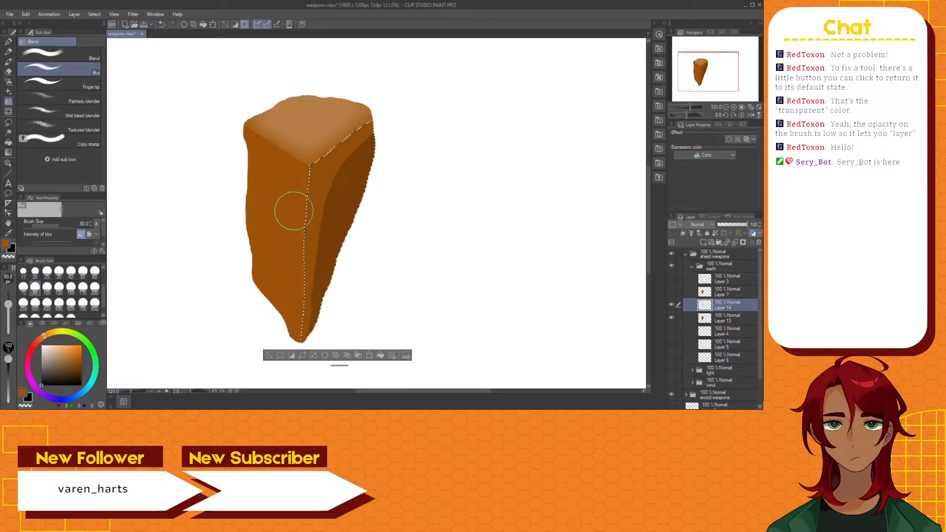
left_click_drag(312, 325, 309, 291)
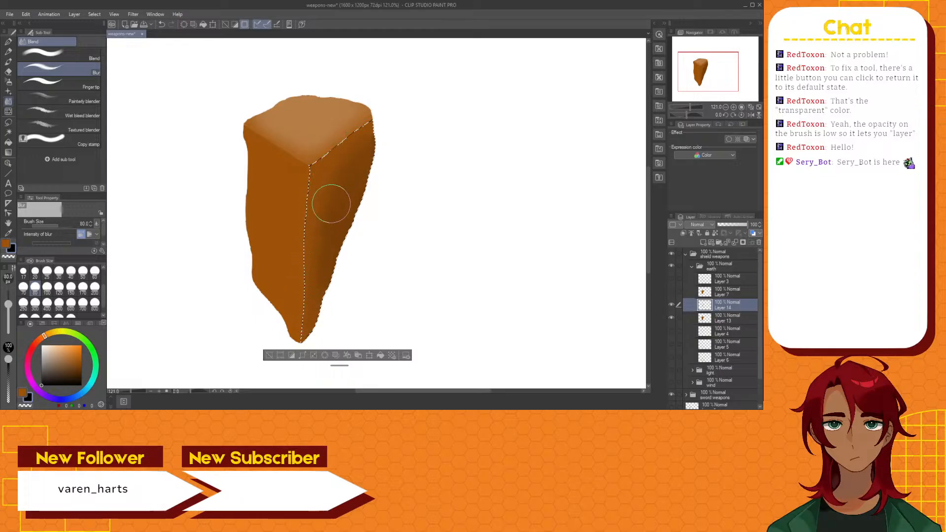
left_click_drag(331, 203, 312, 266)
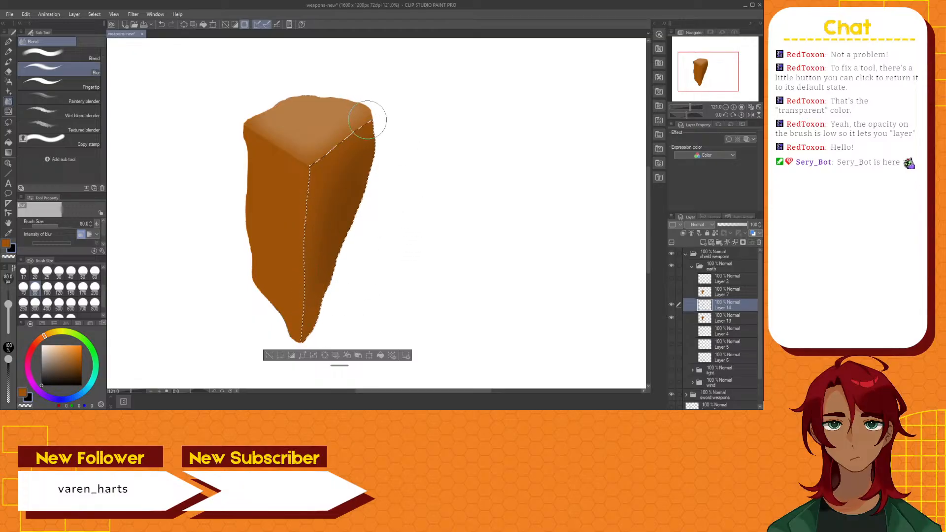
left_click(670, 279)
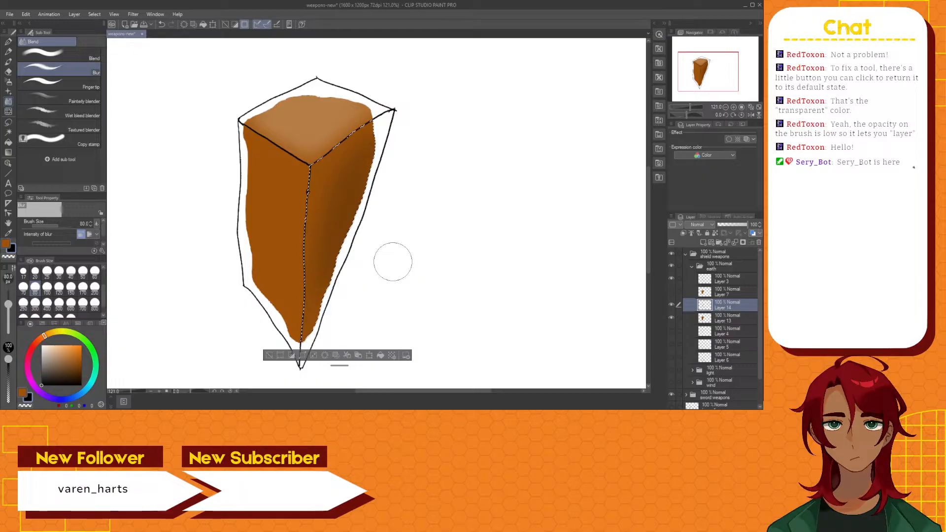
Step: Deselect the right face and hide Layer 3's line art
left_click(11, 131)
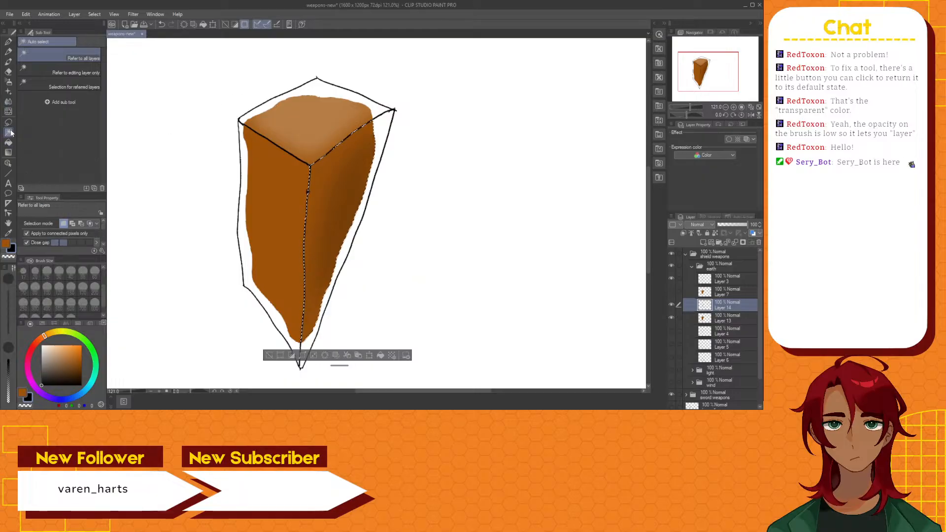
left_click(9, 122)
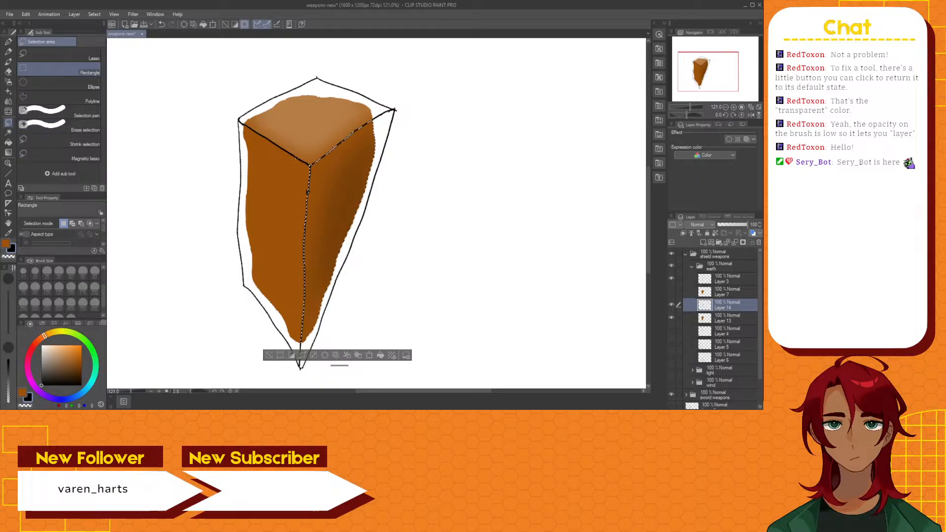
left_click(267, 355)
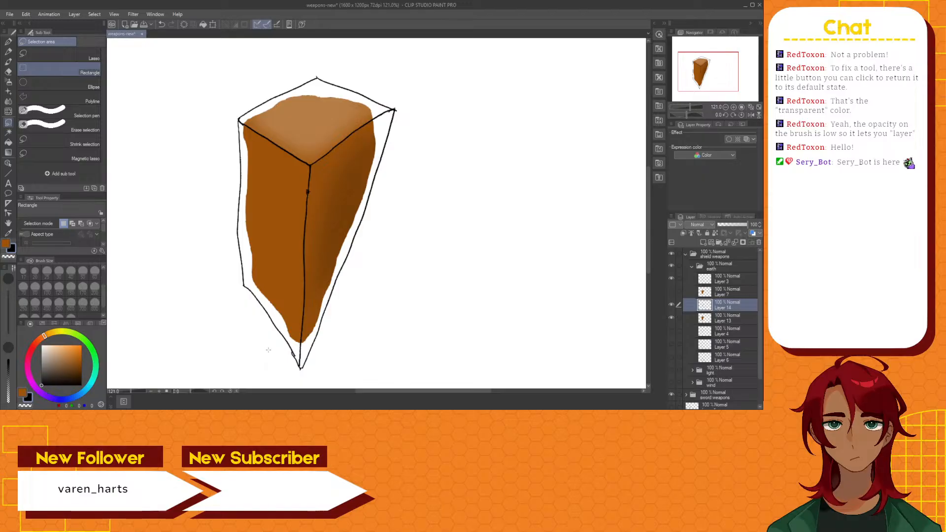
left_click(671, 279)
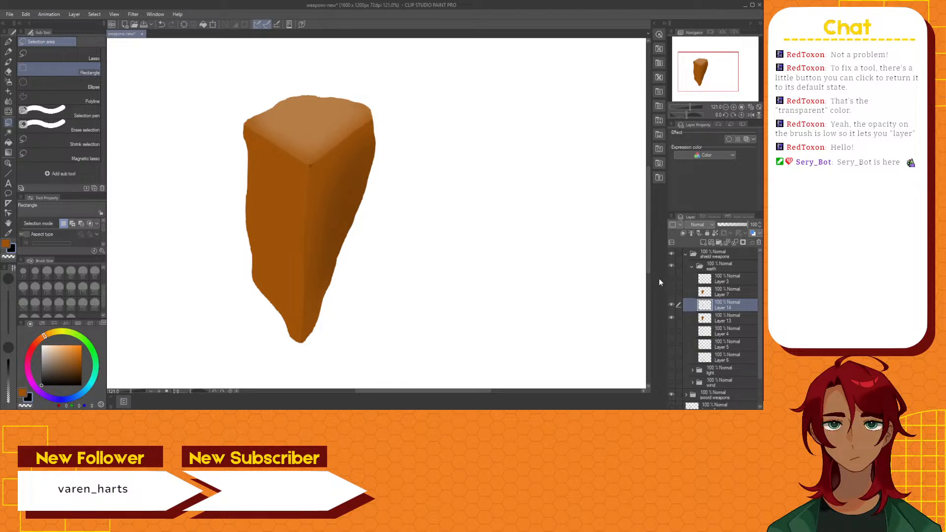
Step: Check Layer 14's shading against the base color, and blur the edges between the weapon's three faces at size 80
left_click(708, 321)
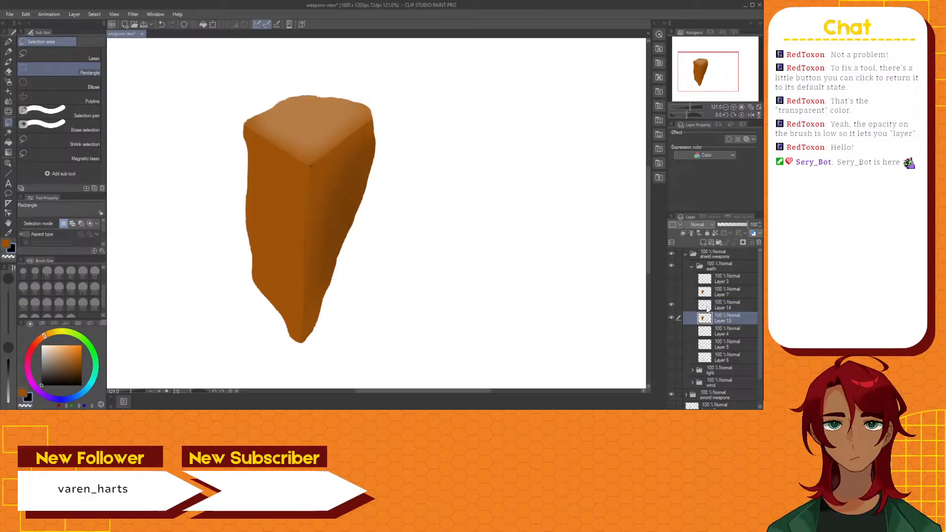
left_click(707, 307)
left_click(672, 304)
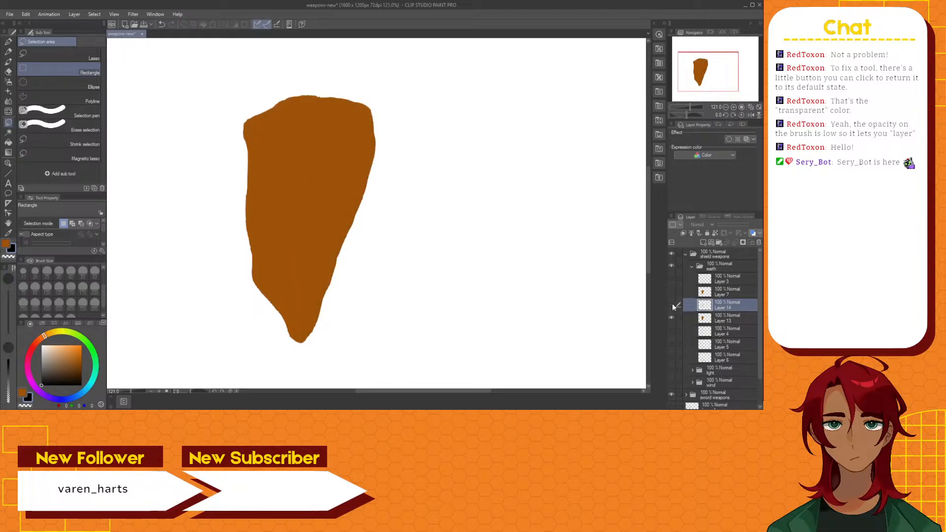
left_click(672, 304)
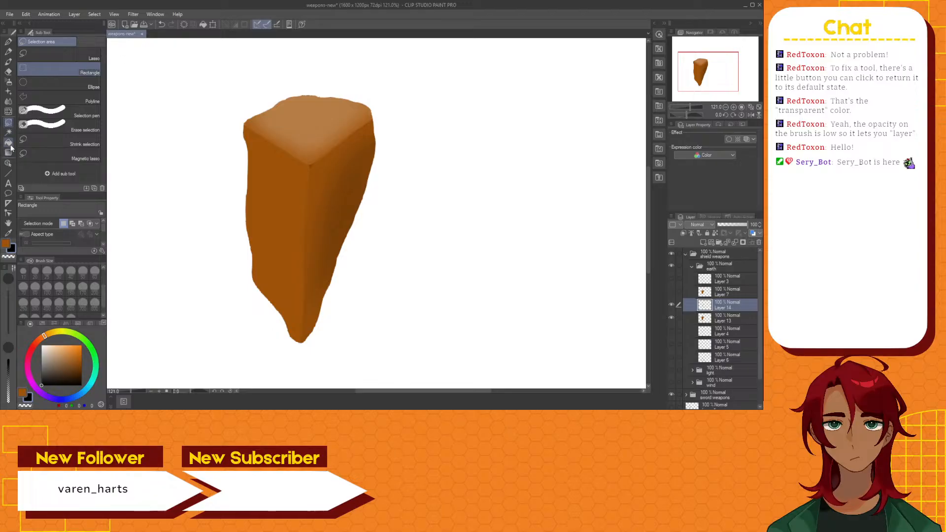
left_click(8, 101)
mouse_move(302, 157)
left_mouse_down()
mouse_move(312, 162)
mouse_move(338, 131)
mouse_move(366, 124)
mouse_move(359, 131)
left_mouse_up()
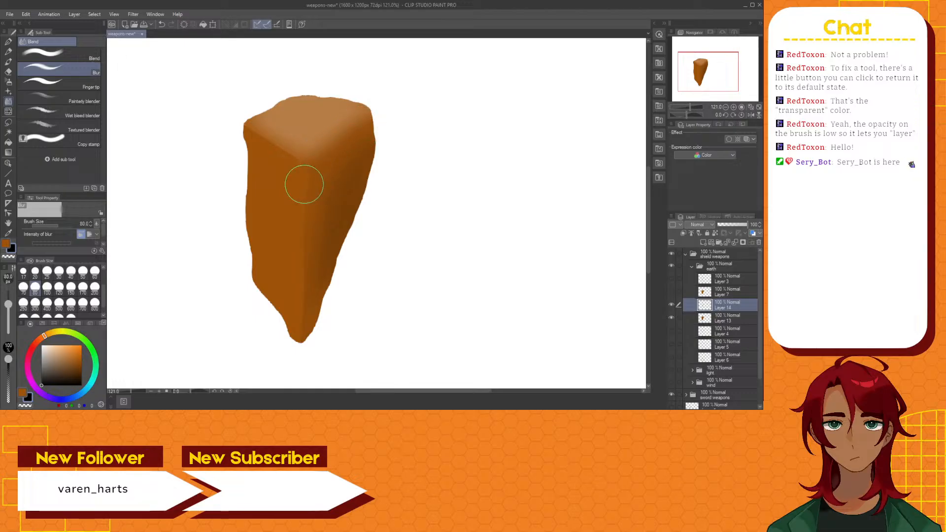
mouse_move(304, 185)
left_mouse_down()
mouse_move(308, 174)
mouse_move(302, 320)
left_mouse_up()
mouse_move(289, 158)
left_mouse_down()
mouse_move(237, 130)
mouse_move(291, 157)
left_mouse_up()
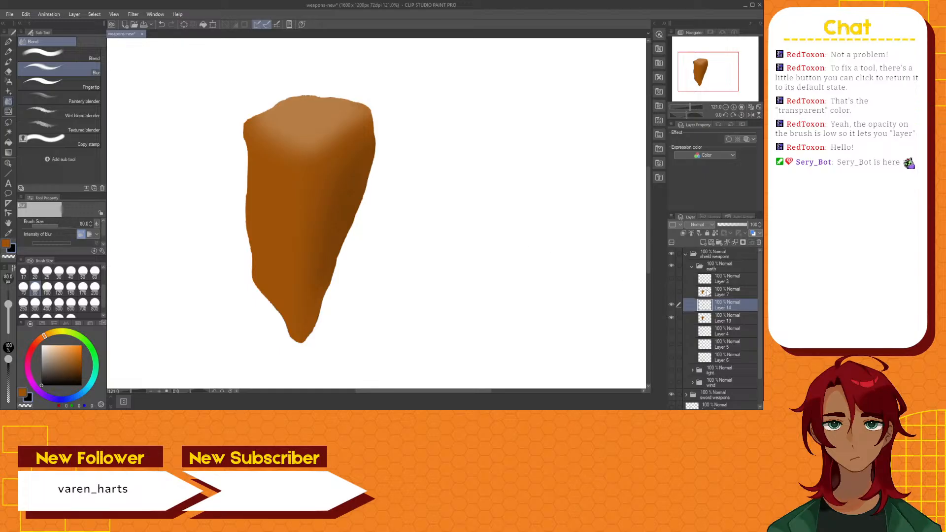
Step: Collapse and hide the earth folder, and show the wind folder
left_click(691, 267)
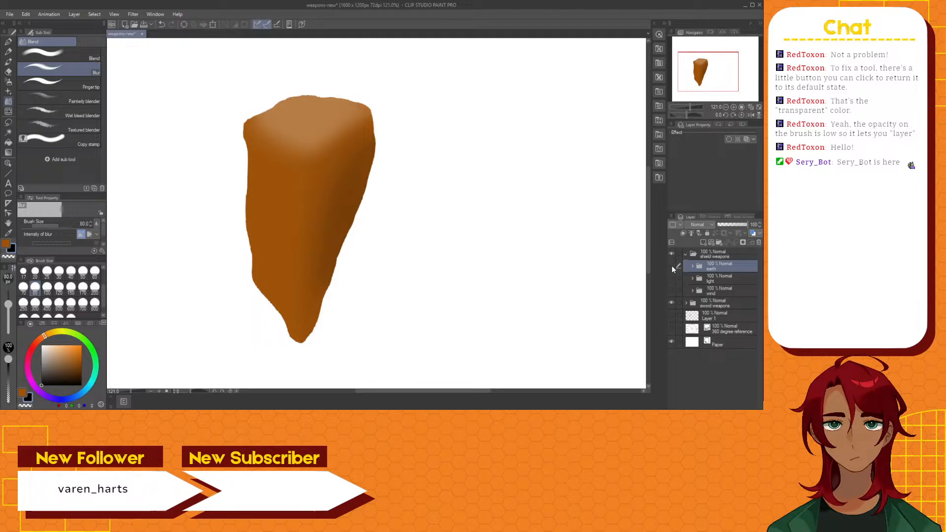
left_click(671, 266)
left_click(672, 291)
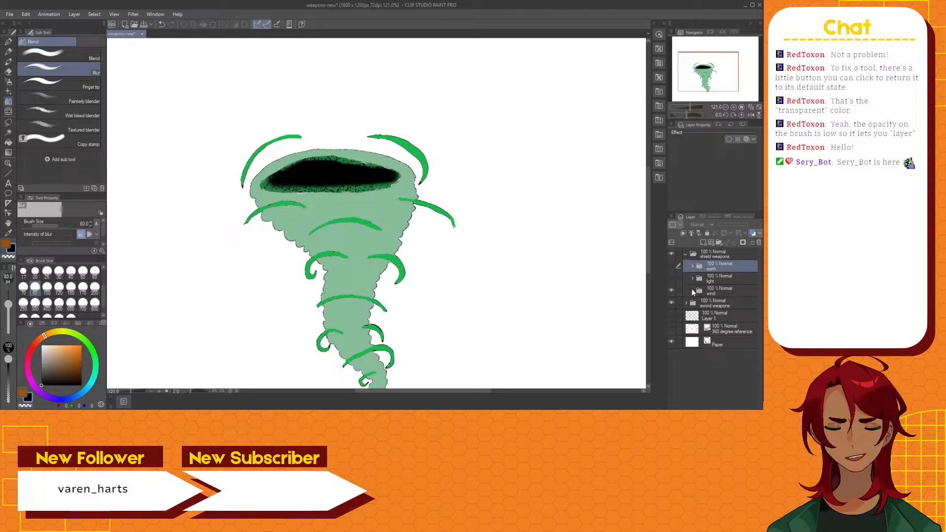
Step: Expand the wind folder, select Layer 11, and toggle its visibility to check what it contains
left_click(692, 291)
left_click(715, 304)
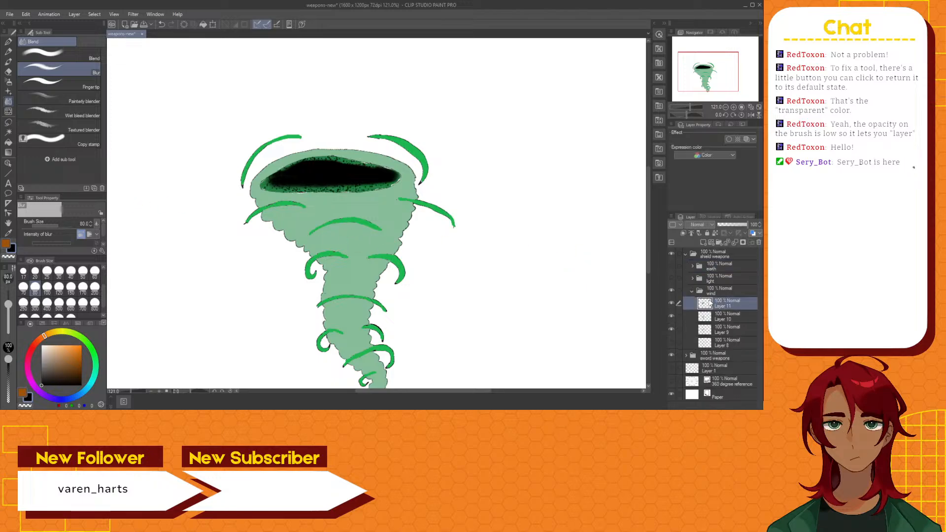
left_click(673, 304)
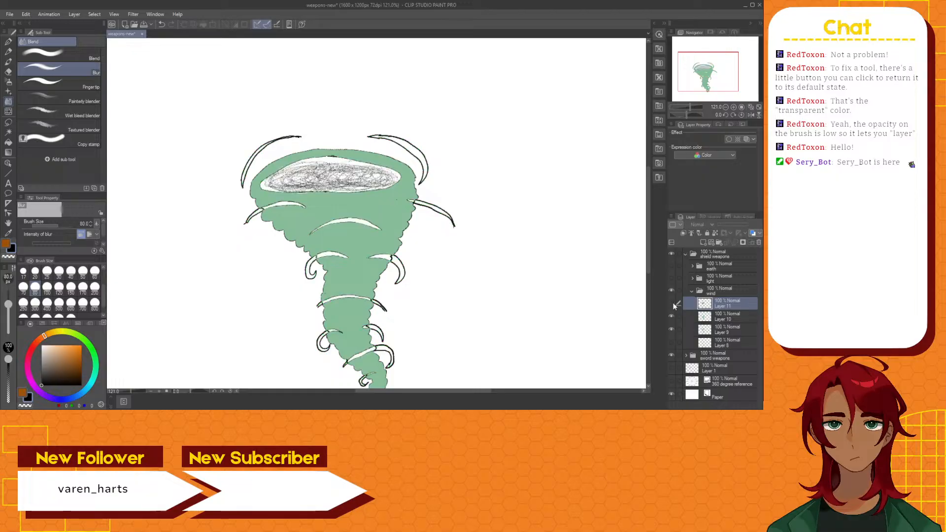
left_click(673, 303)
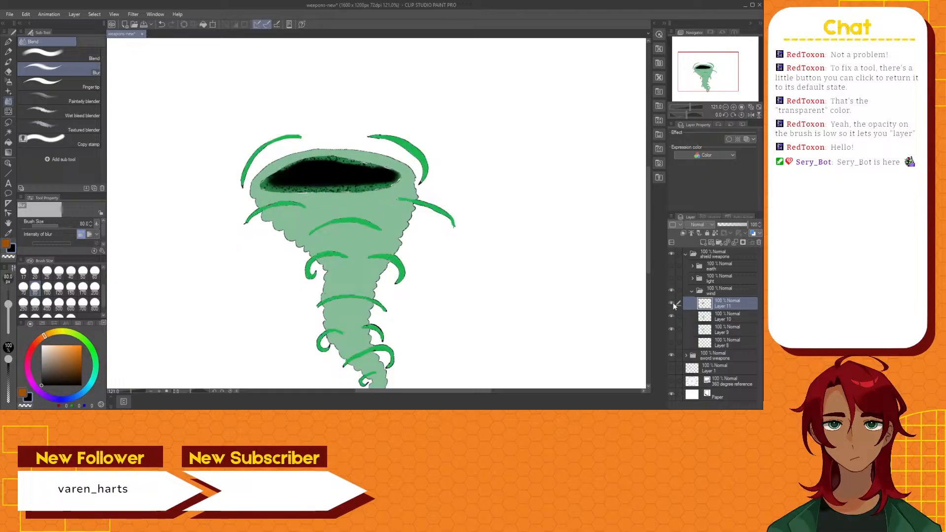